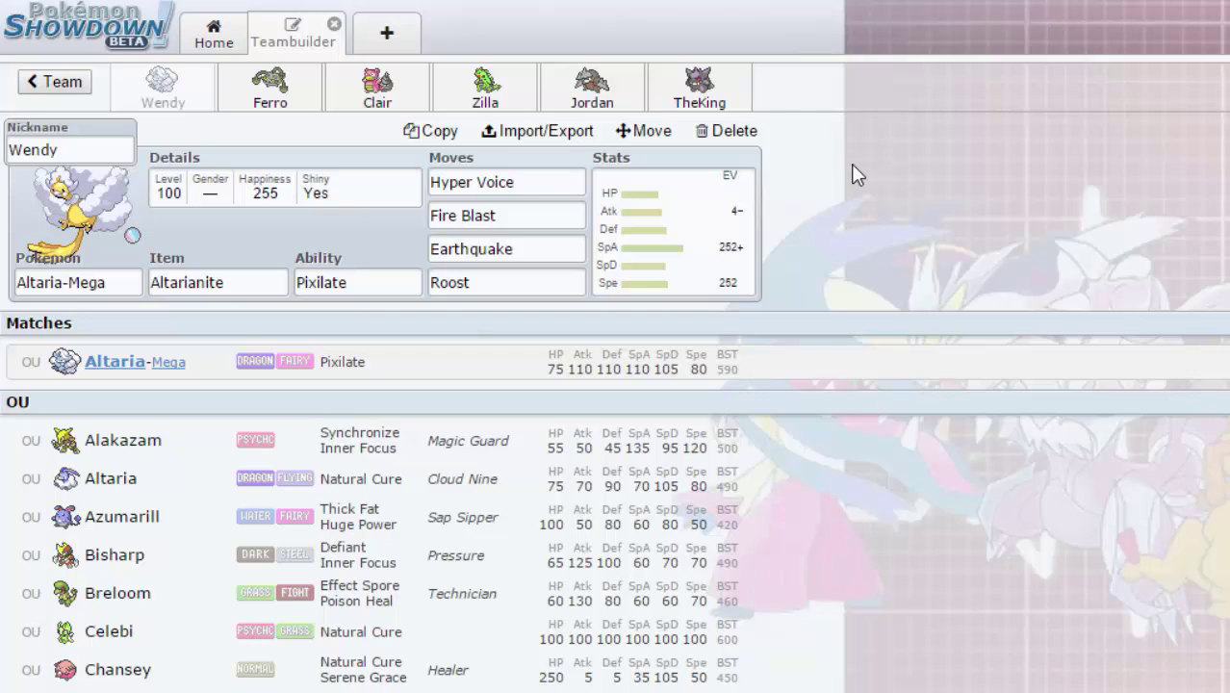
# Review Altaria-Mega's EV spread, ability and held item.
pyautogui.click(683, 239)
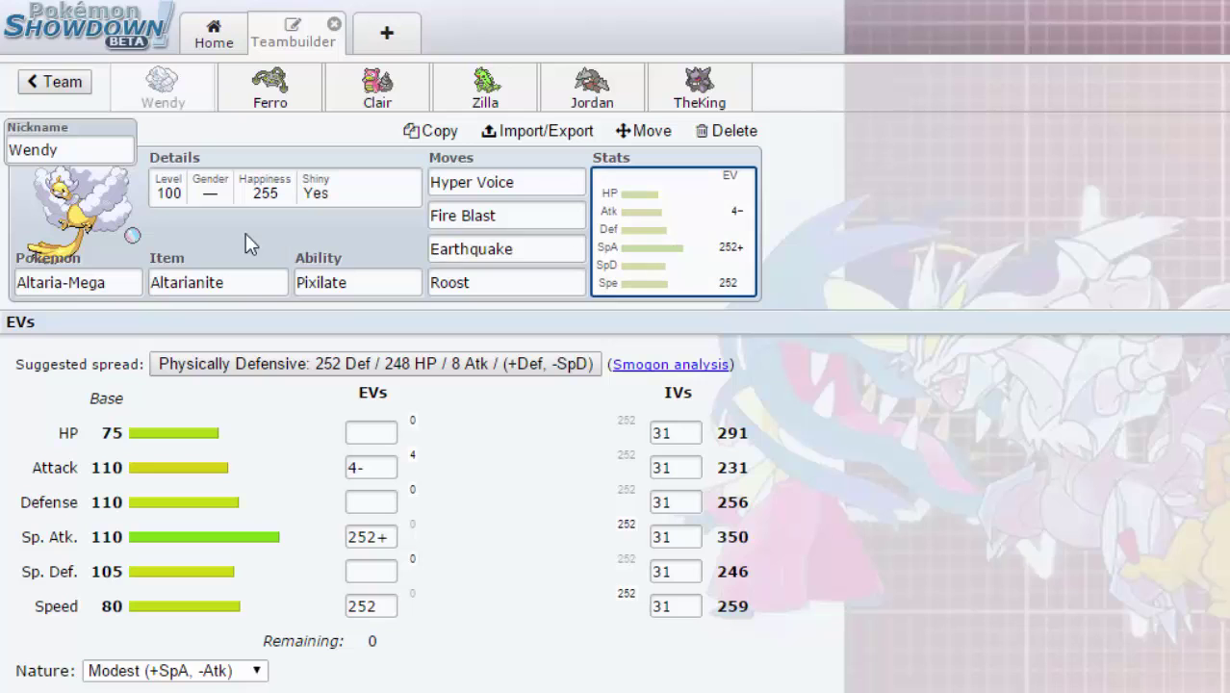
pyautogui.click(338, 287)
pyautogui.click(260, 285)
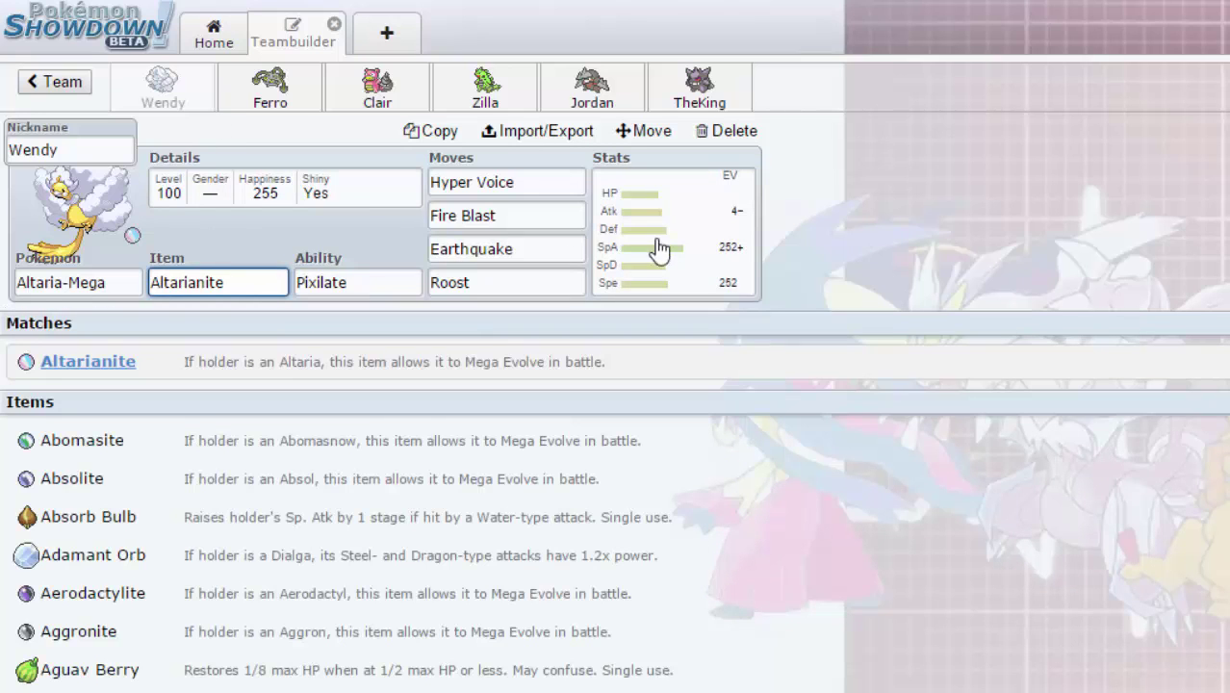
# Look up the details of Altaria-Mega's moves Hyper Voice, Fire Blast, Earthquake and Roost.
pyautogui.click(534, 180)
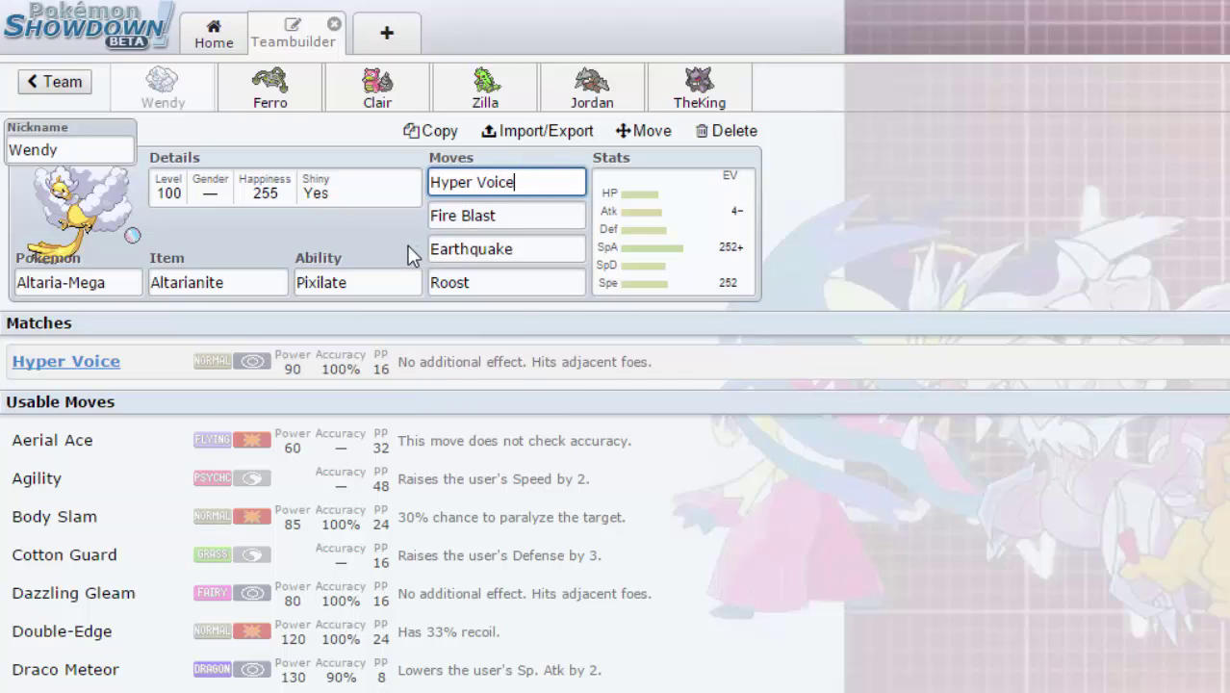
pyautogui.click(532, 246)
pyautogui.click(540, 216)
pyautogui.click(542, 247)
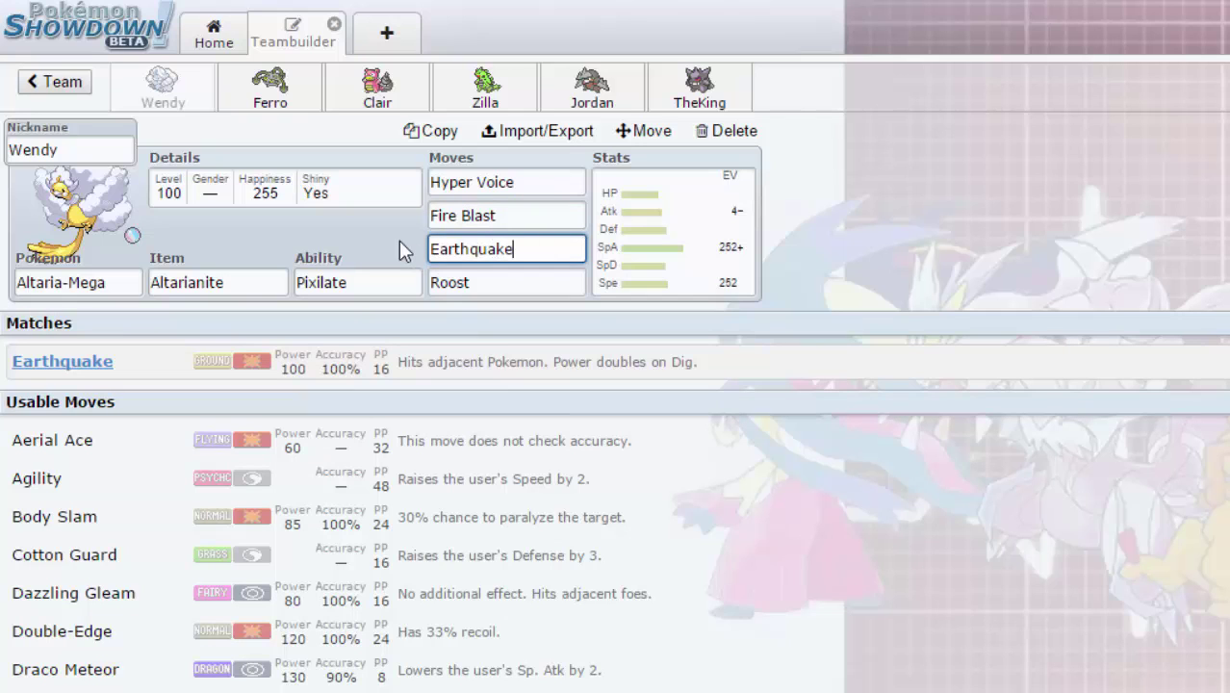
pyautogui.click(454, 279)
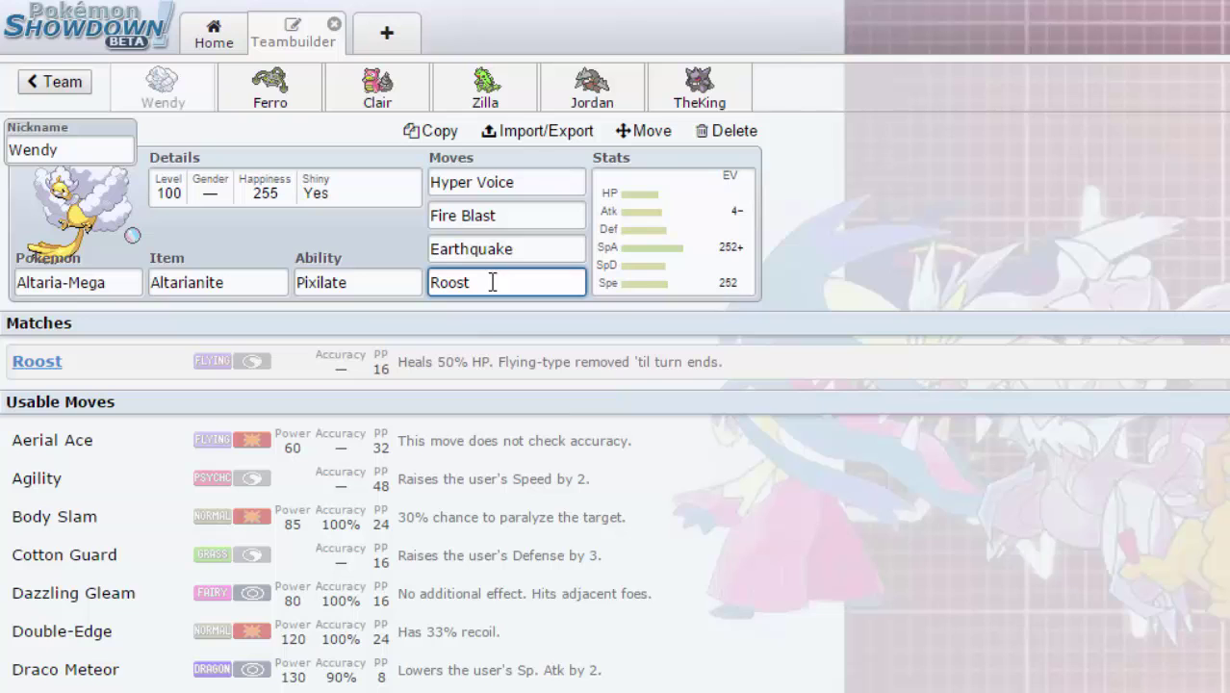
# Examine Altaria-Mega's EV spread, focusing on the Attack and Special Attack investment.
pyautogui.click(668, 207)
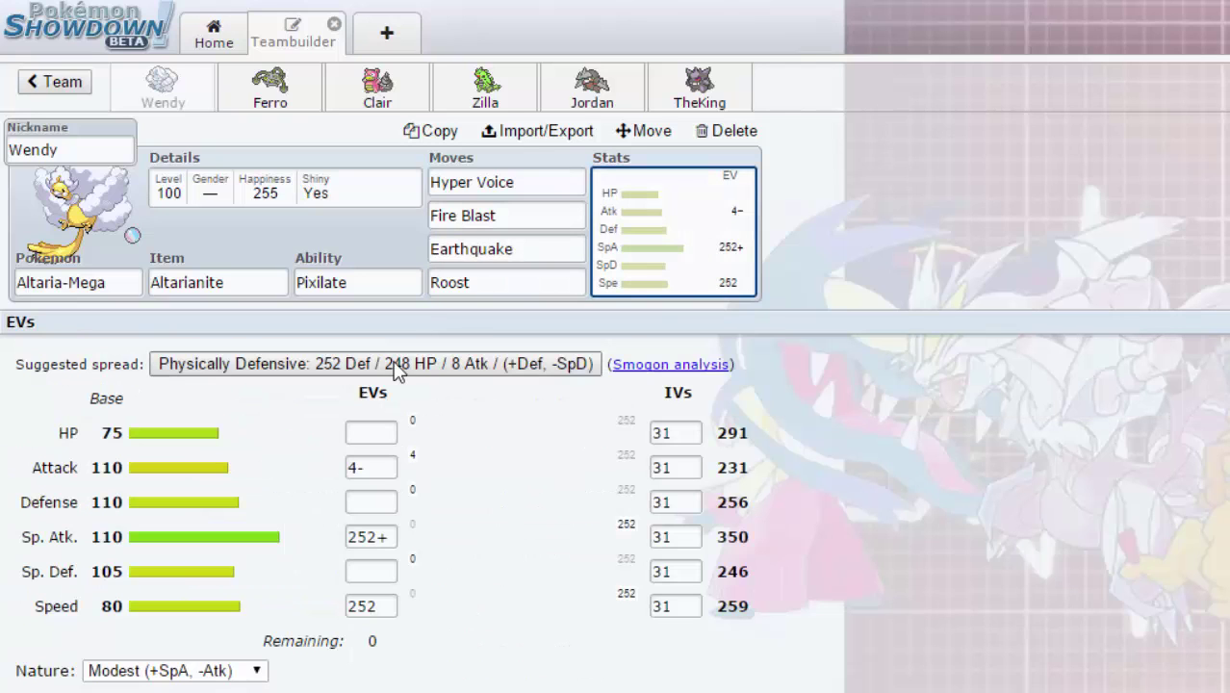
pyautogui.click(377, 467)
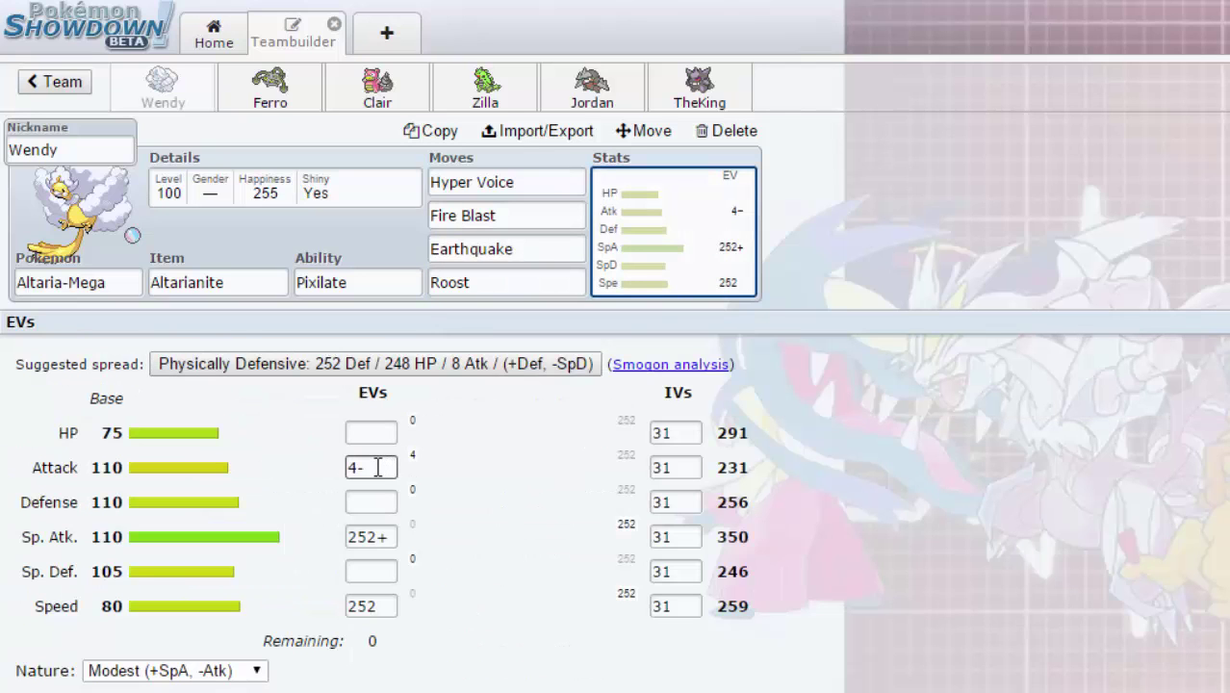
pyautogui.click(381, 535)
pyautogui.click(351, 468)
pyautogui.write('-')
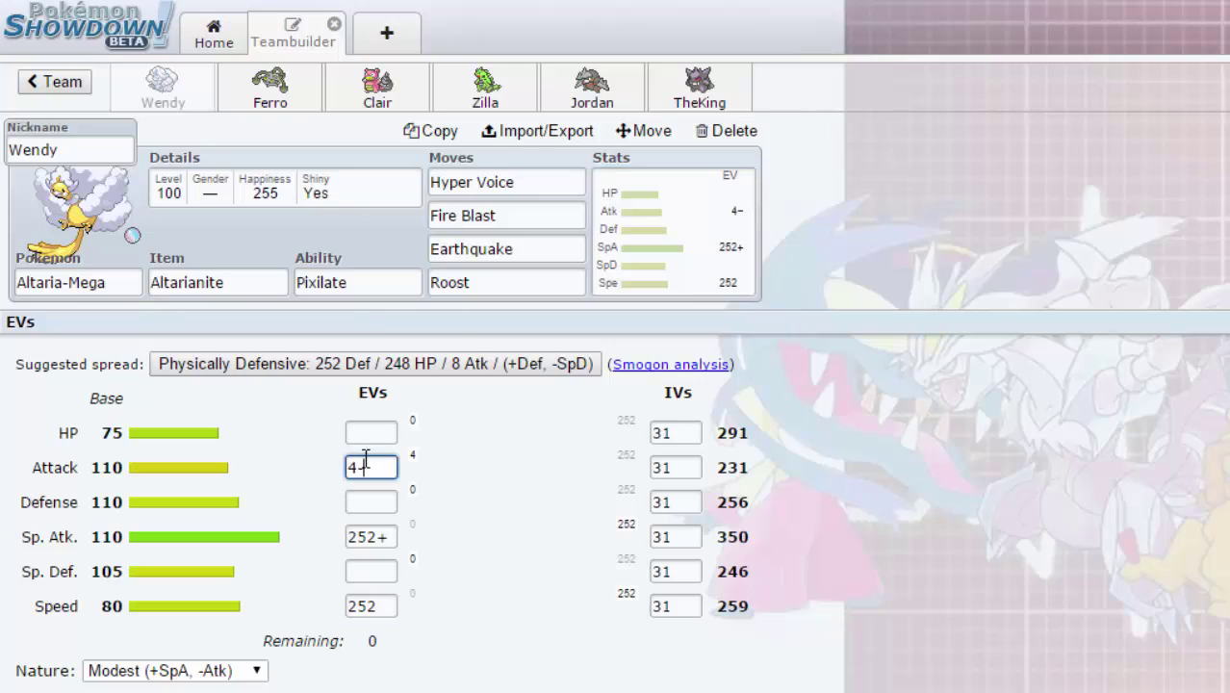
# Glance at Ferrothorn's set, returning to the Altaria-Mega entry.
pyautogui.click(248, 113)
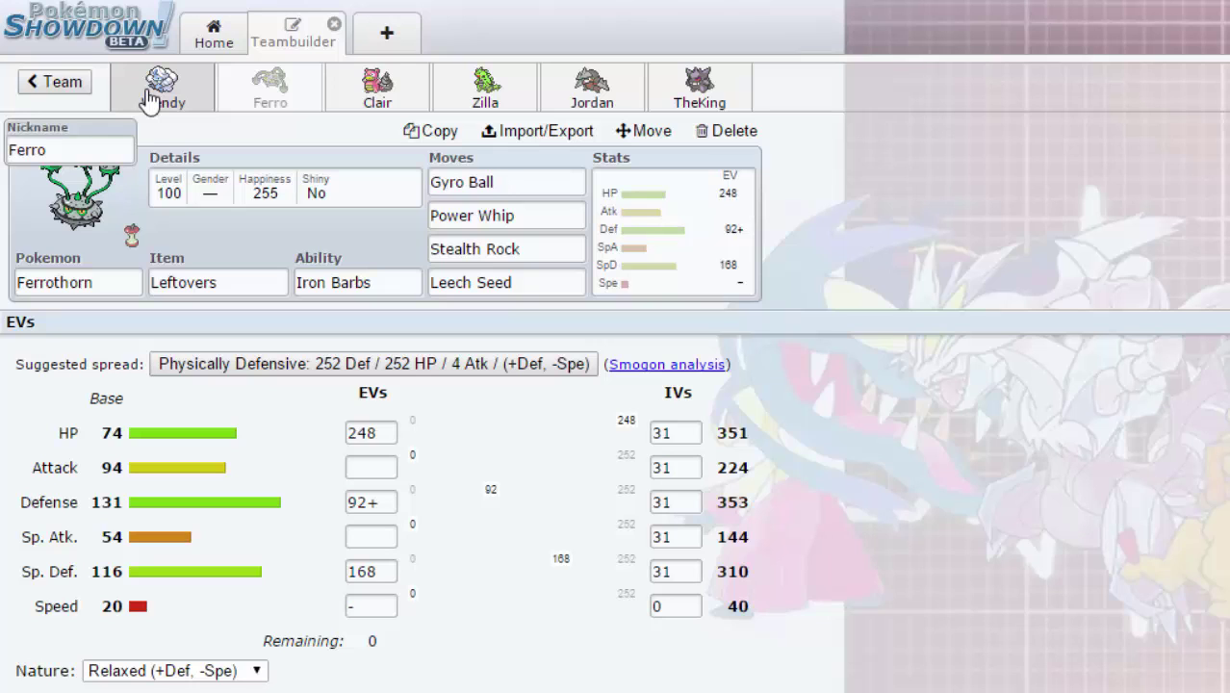
pyautogui.click(150, 99)
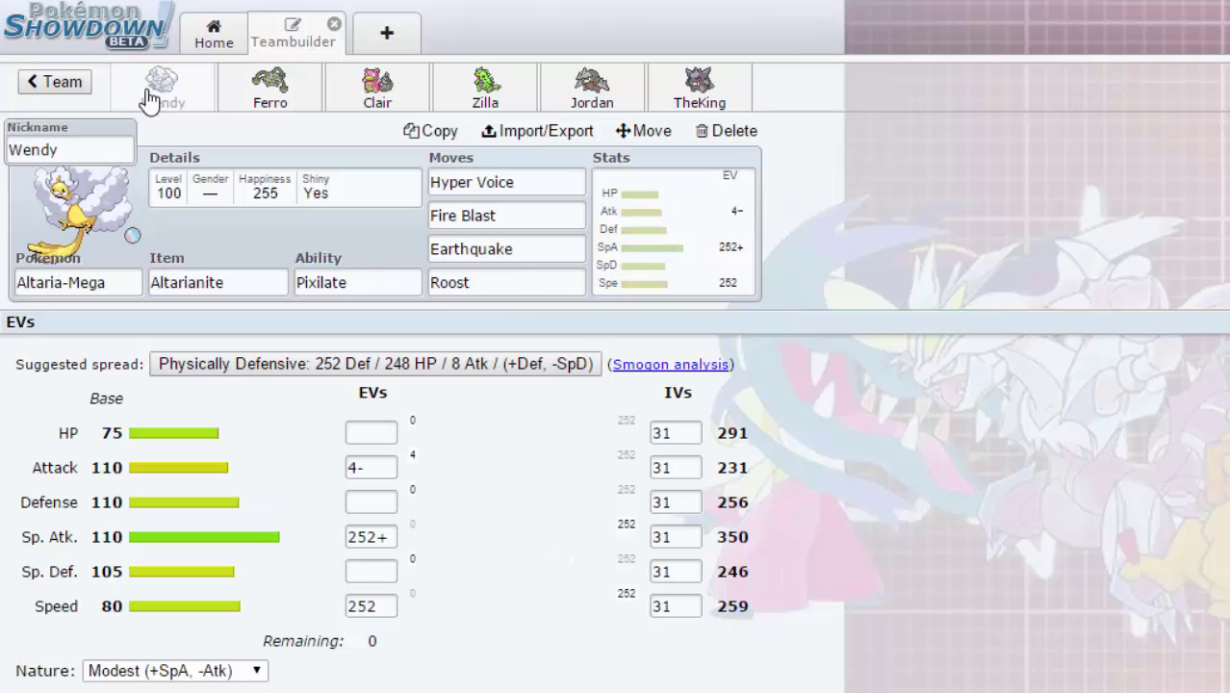
pyautogui.click(129, 276)
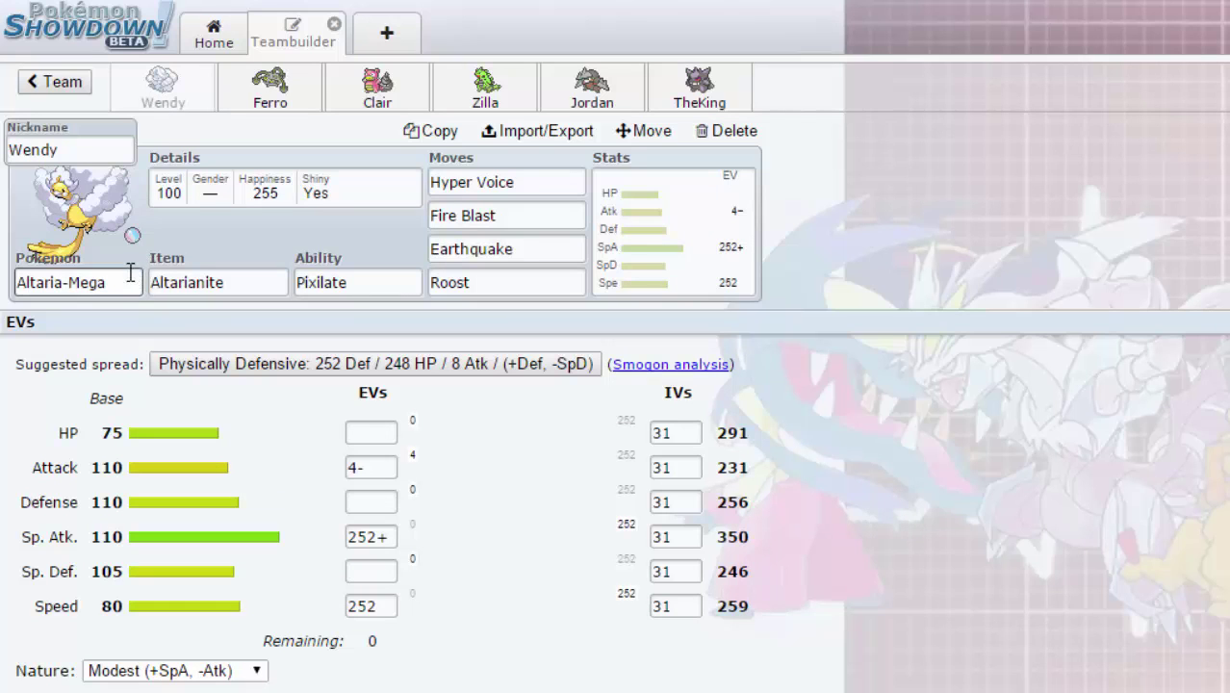
# Open Ferrothorn's set and examine its moves Gyro Ball, Power Whip, Stealth Rock and Leech Seed.
pyautogui.click(273, 90)
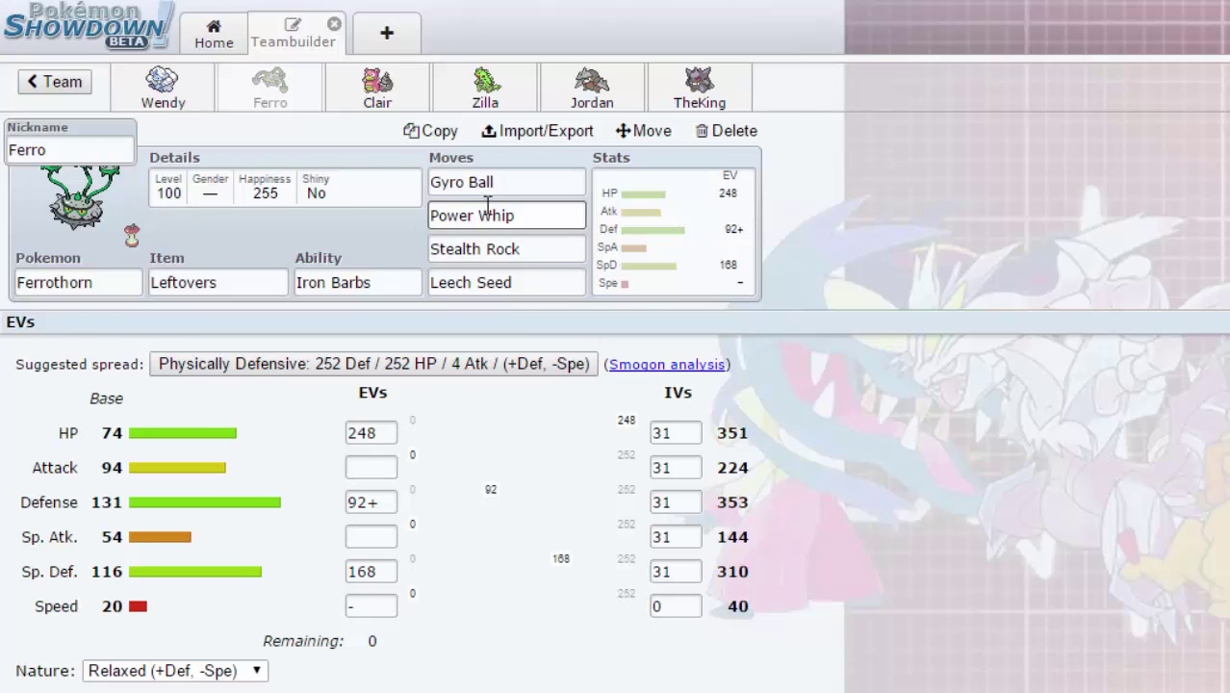
pyautogui.click(515, 189)
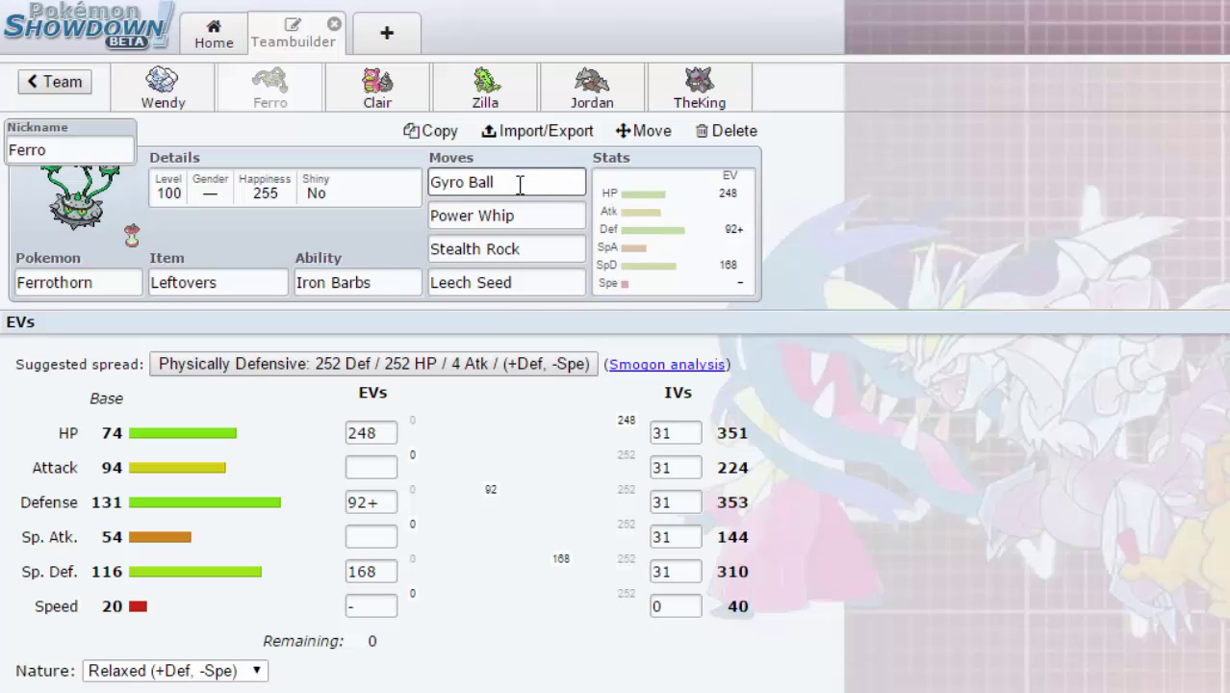
pyautogui.click(515, 214)
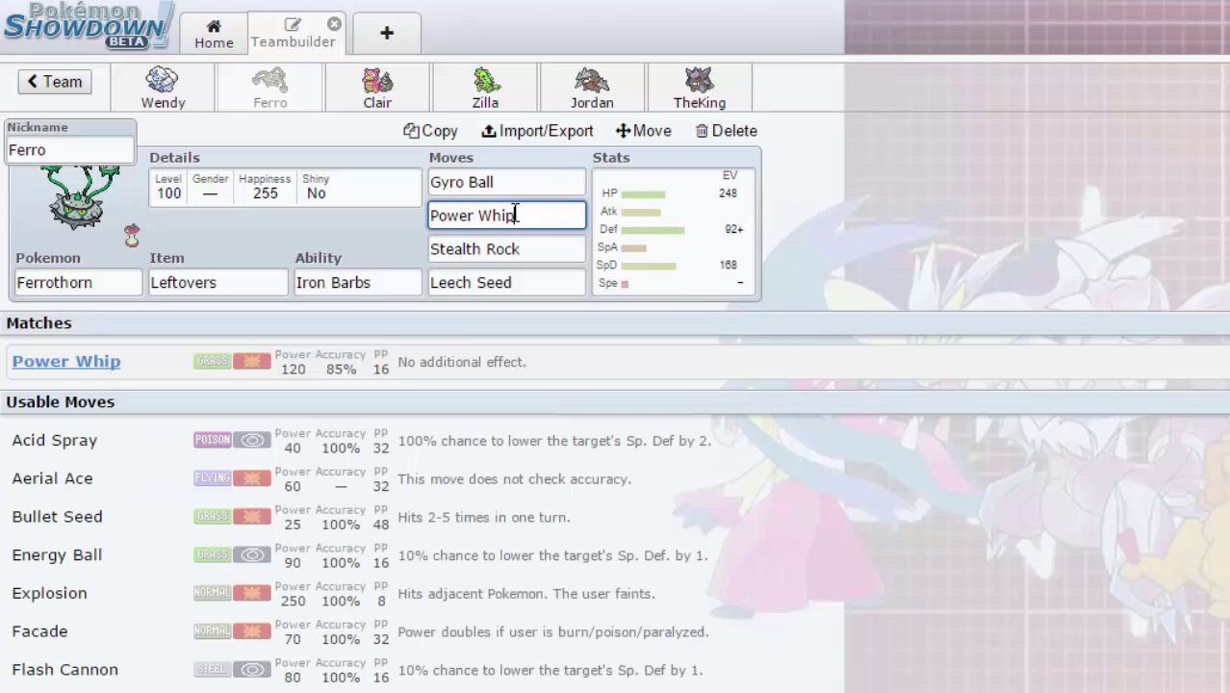
pyautogui.click(568, 249)
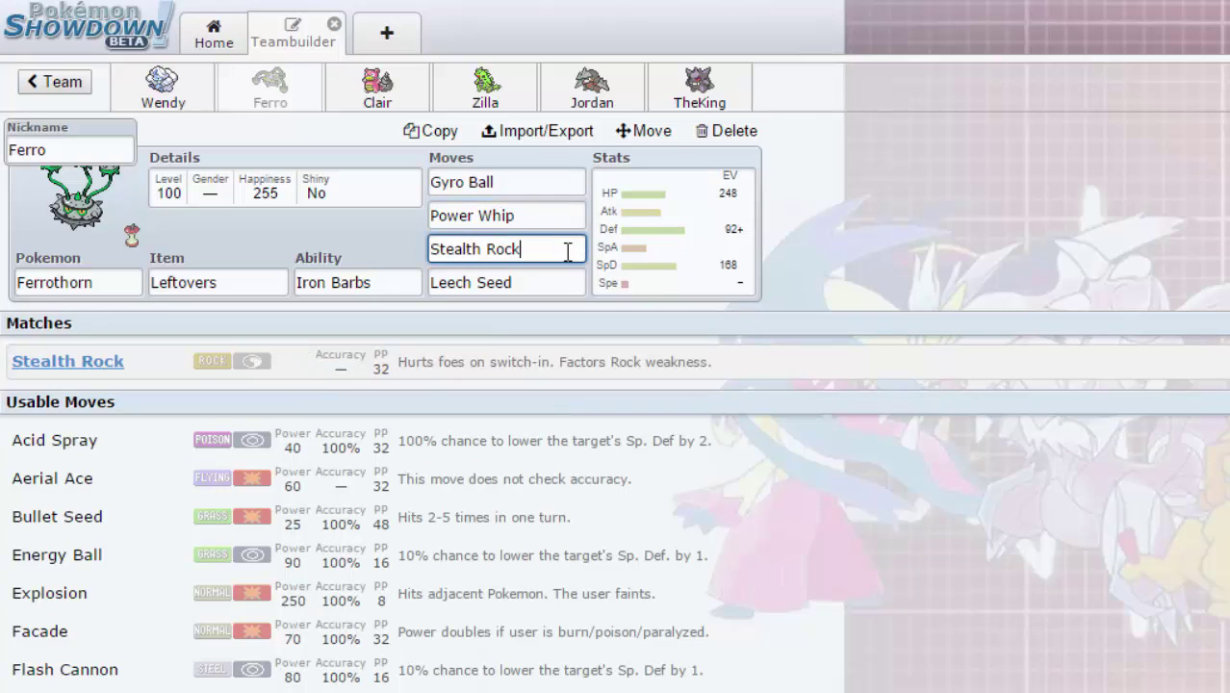
pyautogui.click(560, 280)
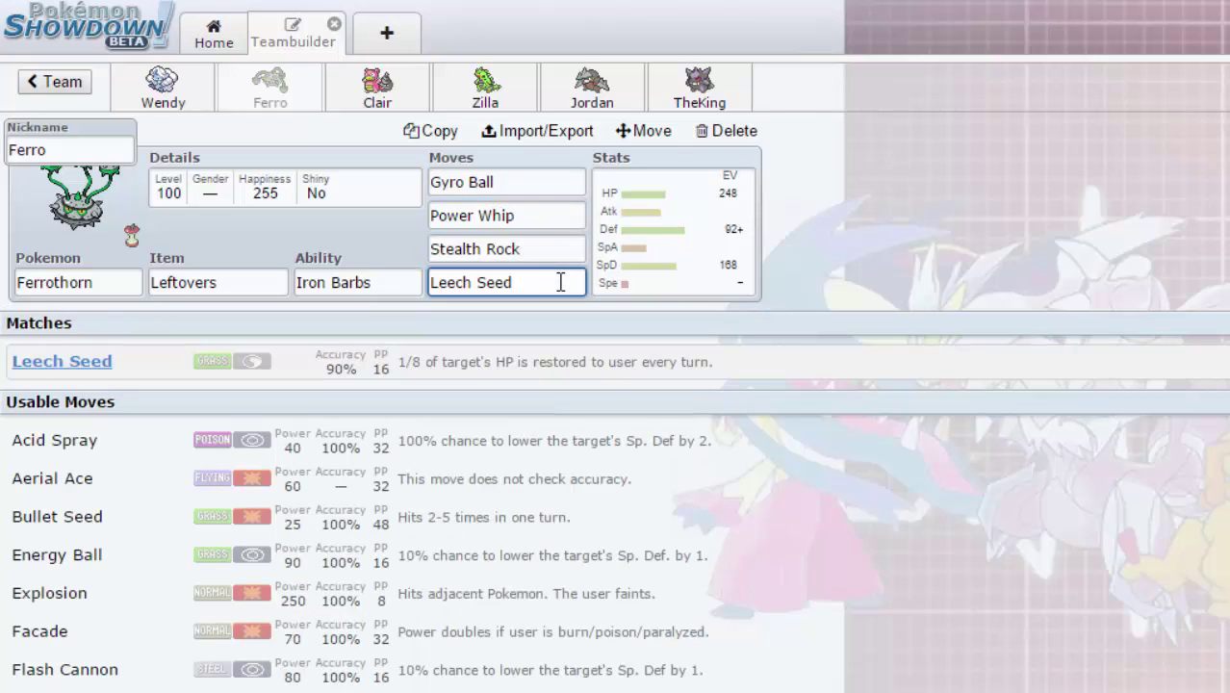
pyautogui.click(563, 253)
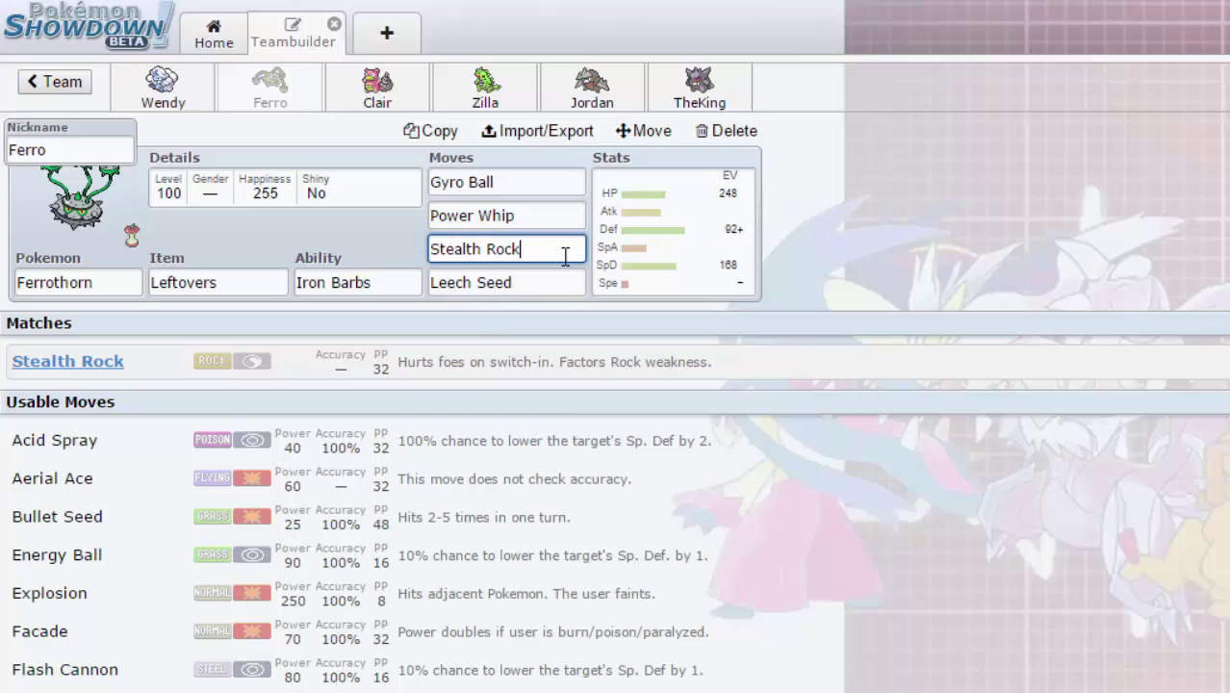
# Examine Ferrothorn's HP, Defense and Special Defense EVs and nature alongside the description of Gyro Ball.
pyautogui.click(623, 248)
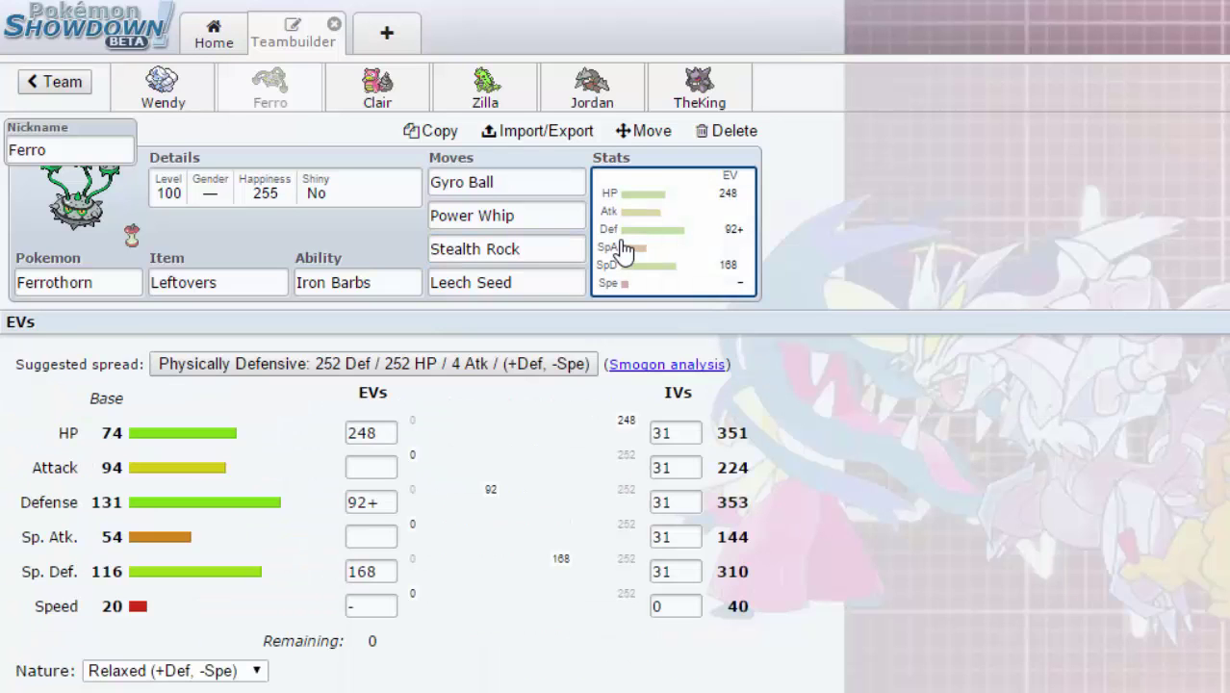
pyautogui.click(351, 433)
pyautogui.click(359, 504)
pyautogui.click(358, 568)
pyautogui.click(374, 512)
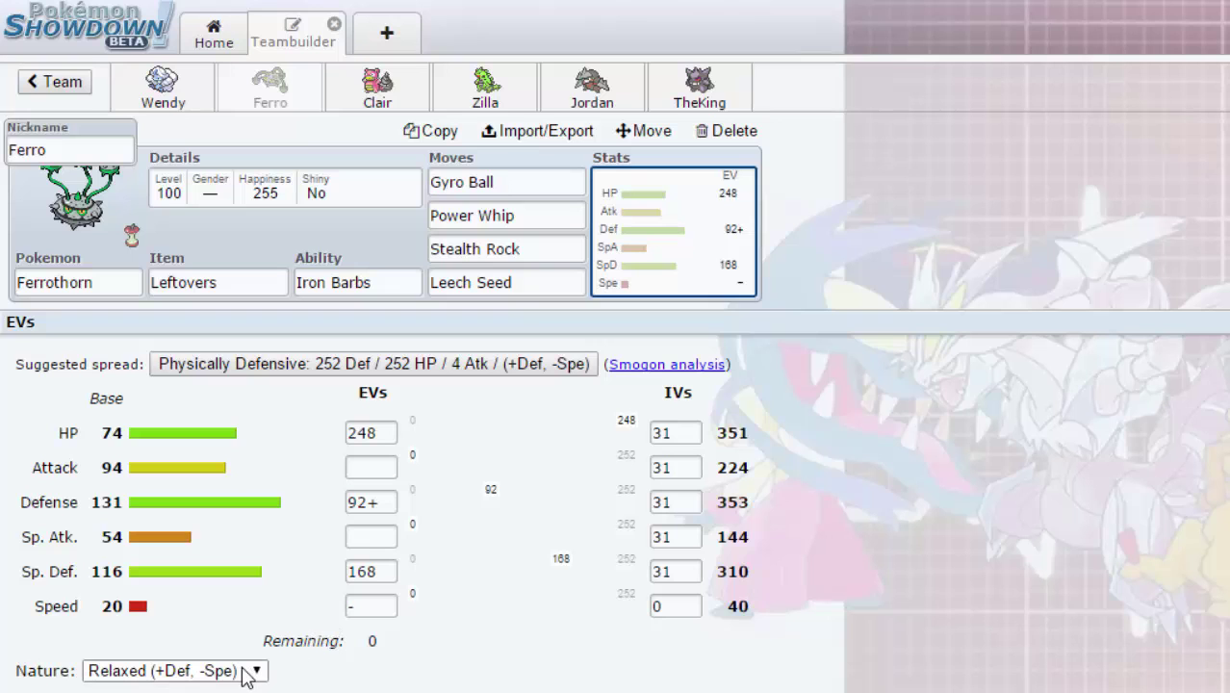
pyautogui.click(574, 180)
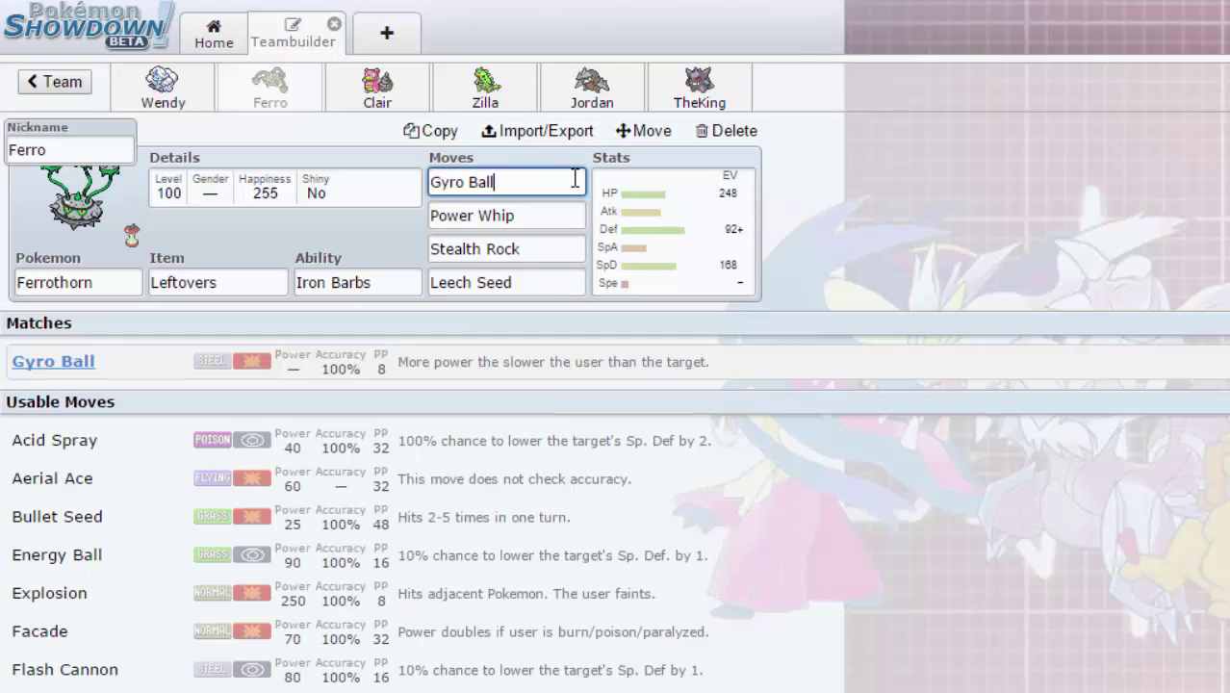
pyautogui.click(669, 220)
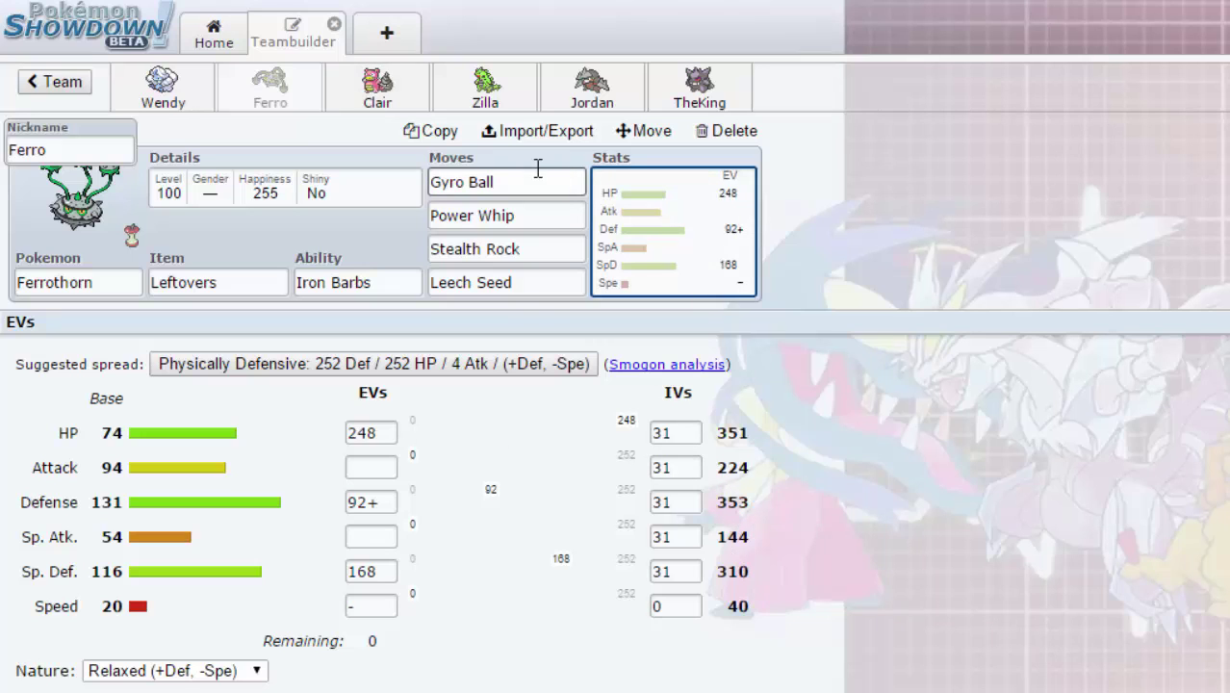
# Open Slowbro's set and examine its held item, ability, and the moves Scald and Thunder Wave.
pyautogui.click(358, 88)
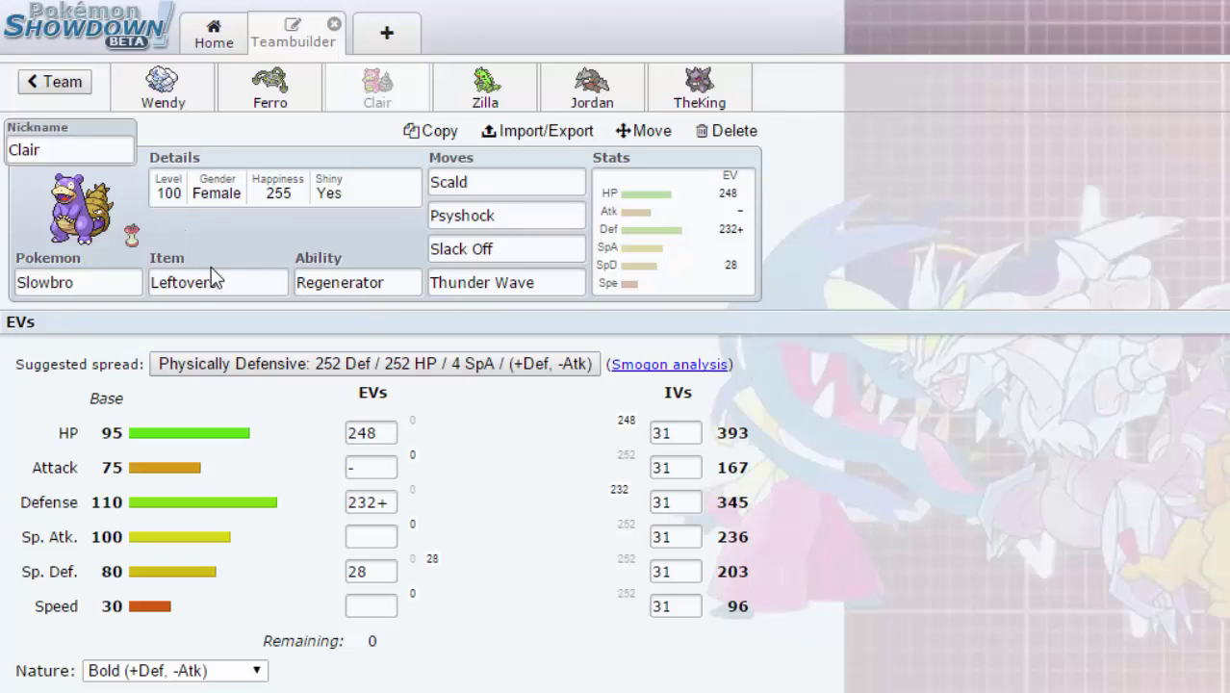
pyautogui.click(258, 284)
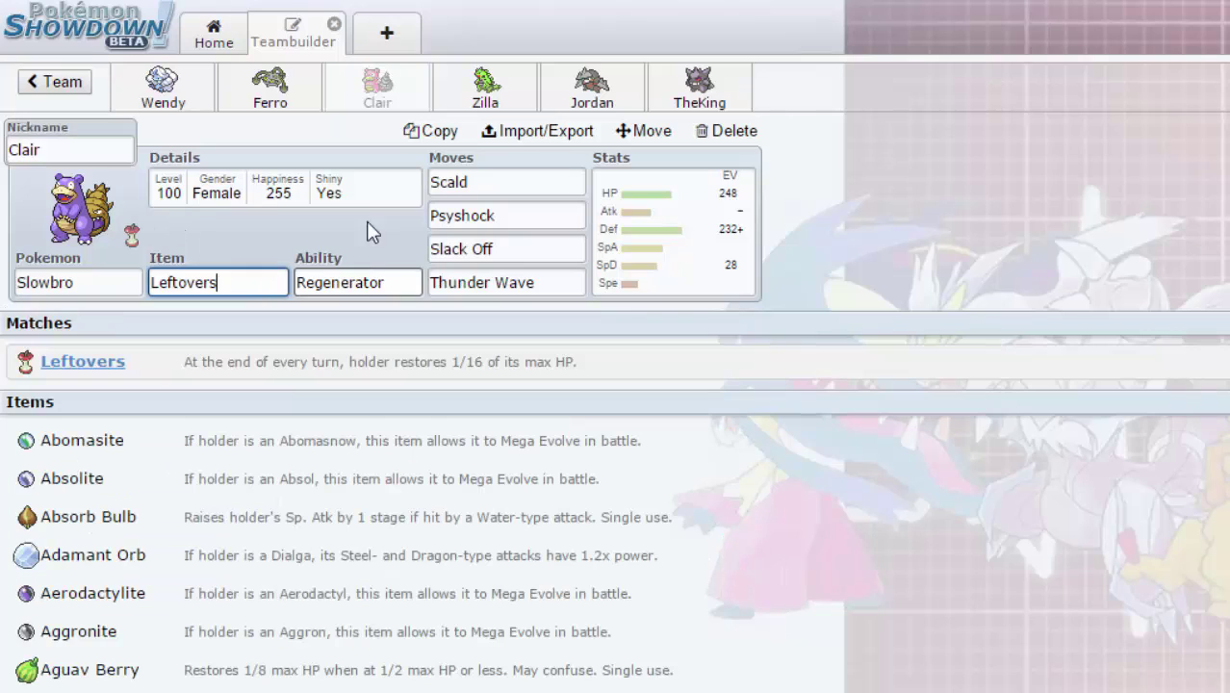
pyautogui.click(350, 293)
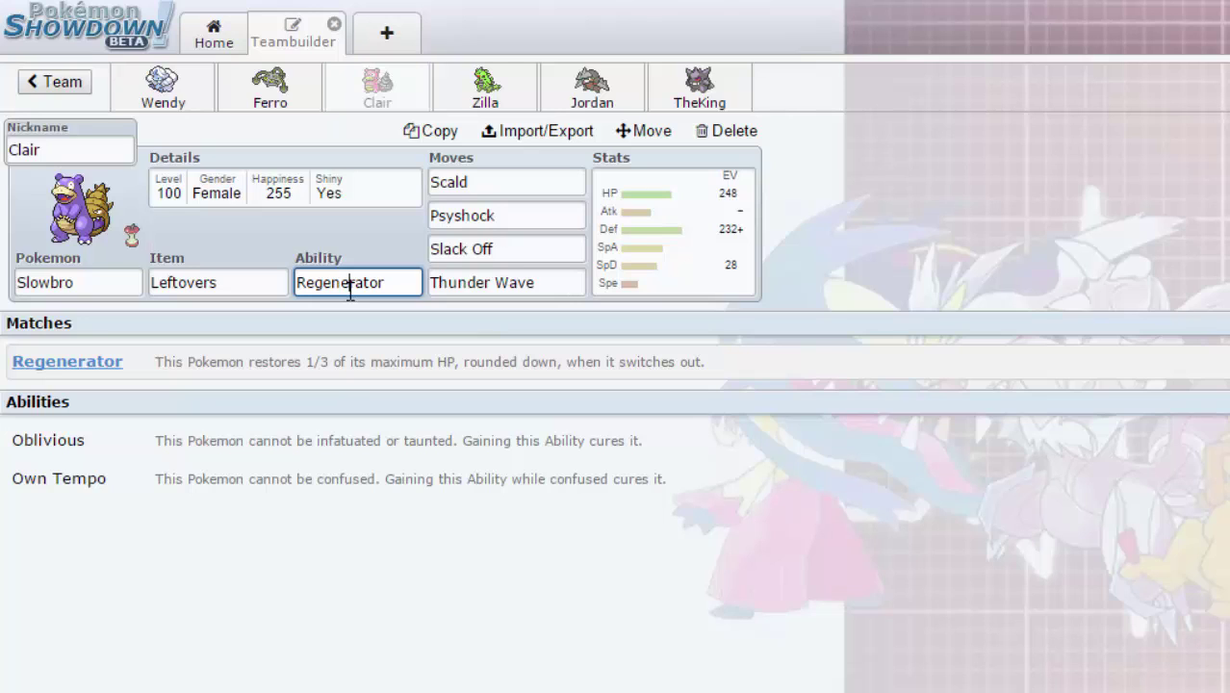
pyautogui.click(535, 184)
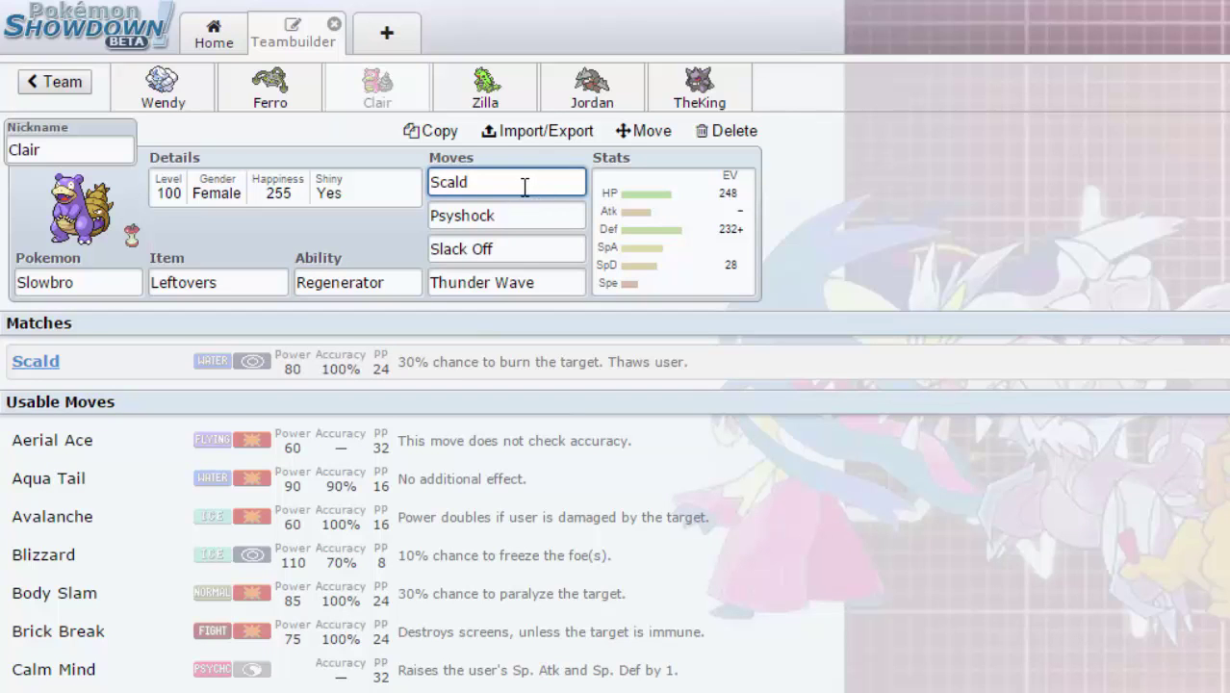
pyautogui.click(524, 281)
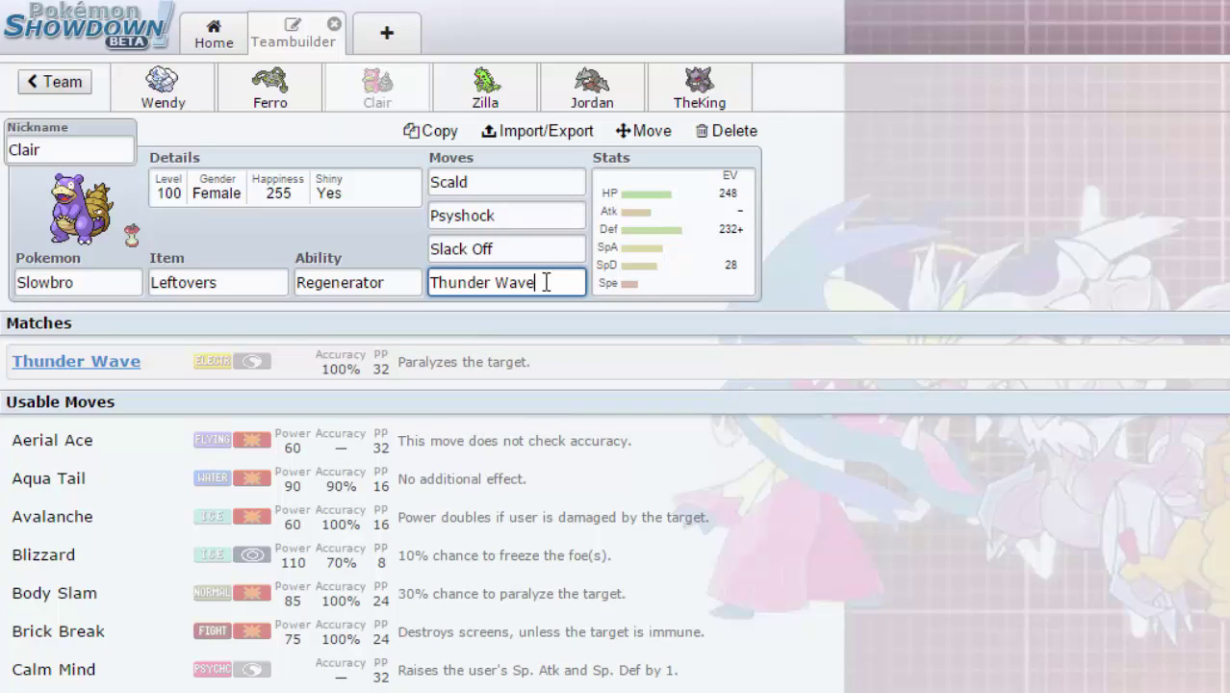
# Check back on Altaria-Mega's set, then review Slowbro's EV spread and its moves Scald and Slack Off.
pyautogui.click(139, 91)
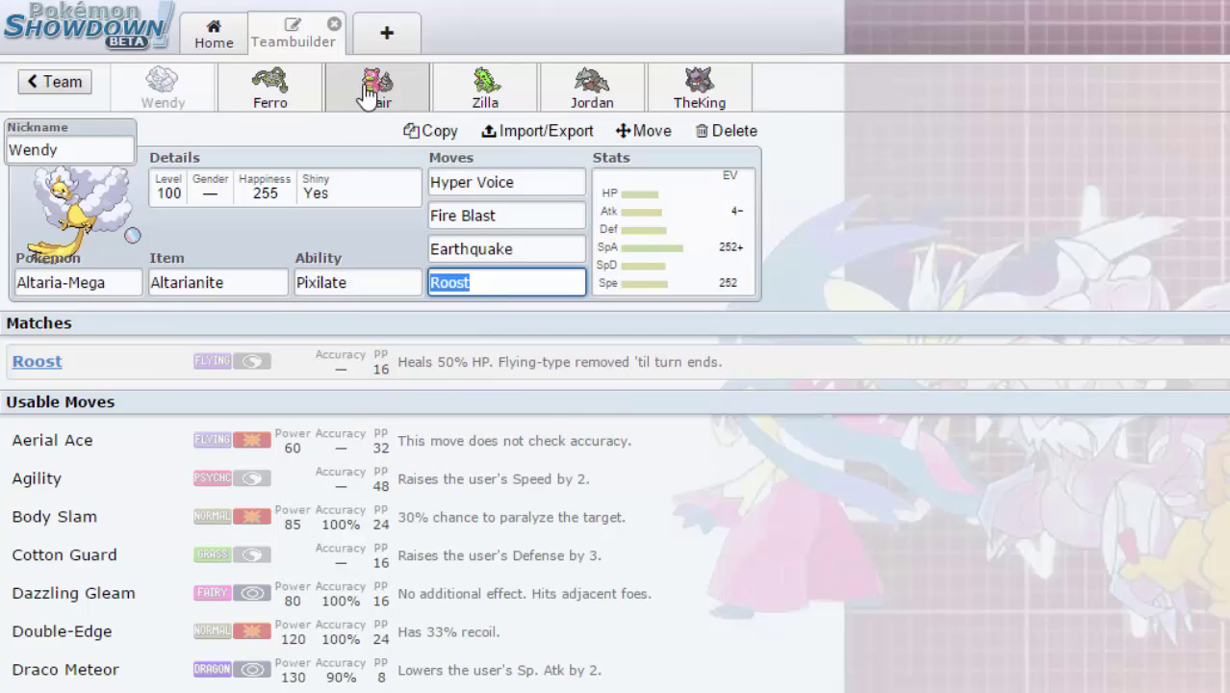
pyautogui.click(369, 96)
pyautogui.click(619, 224)
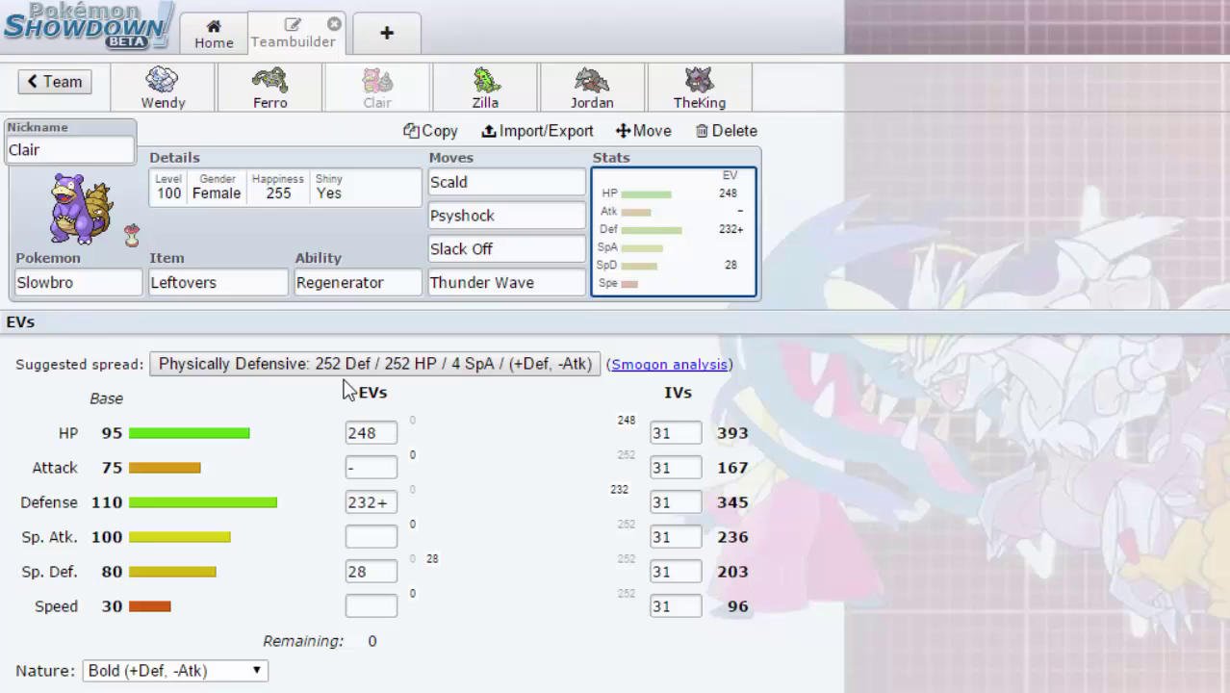
pyautogui.click(546, 182)
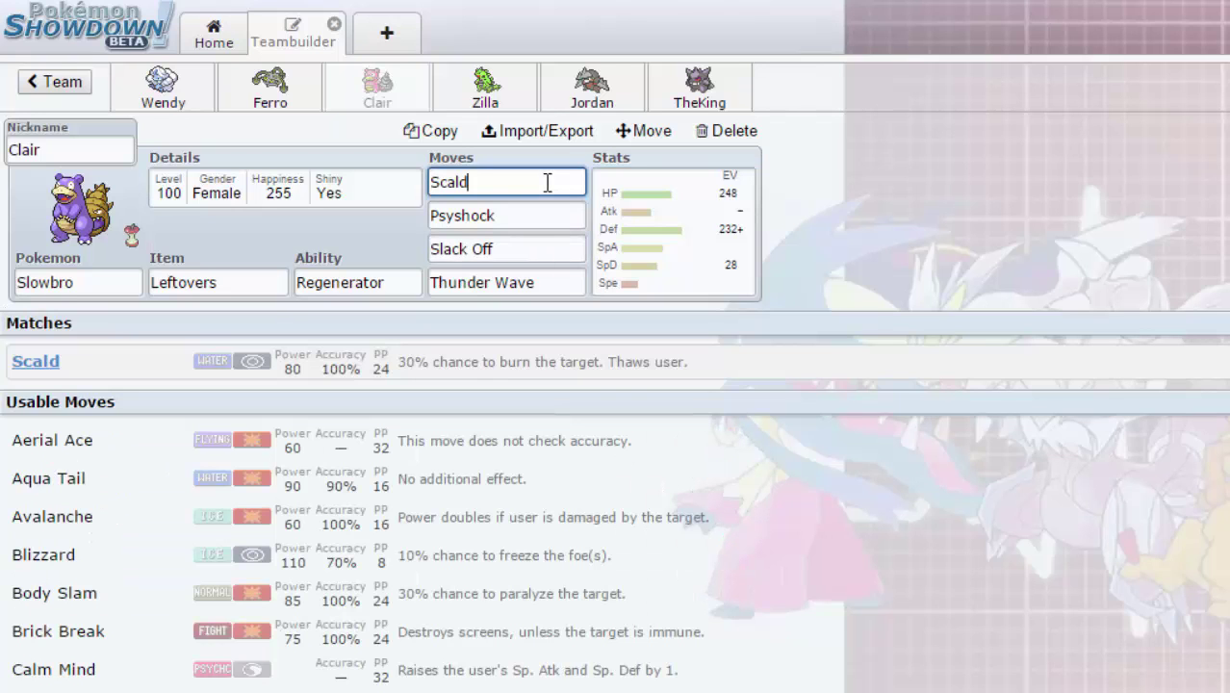
pyautogui.click(542, 249)
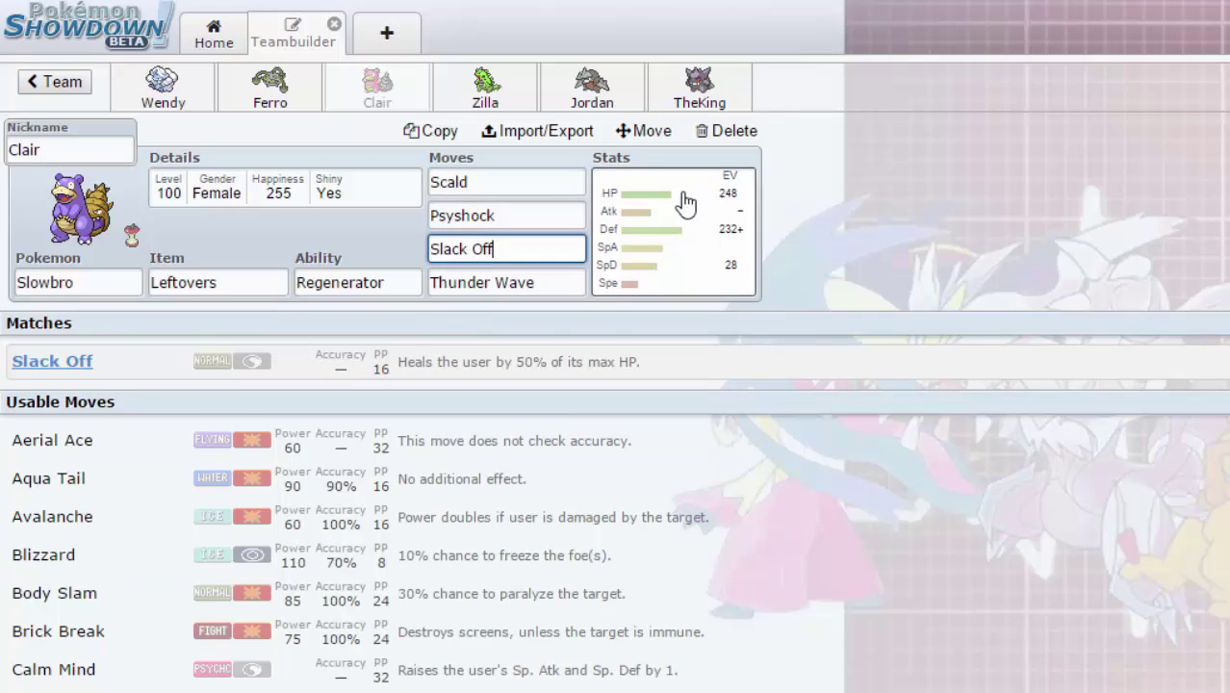
# Open Tyranitar's set and examine its nickname, held item and ability.
pyautogui.click(459, 91)
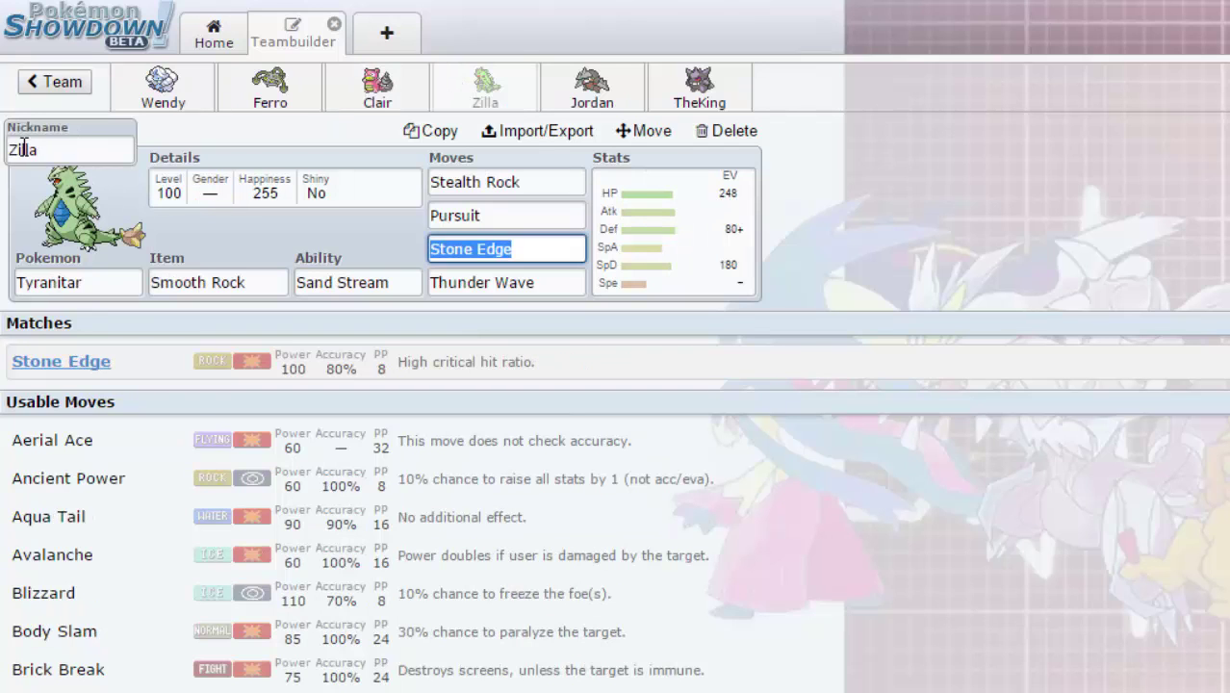
pyautogui.click(23, 149)
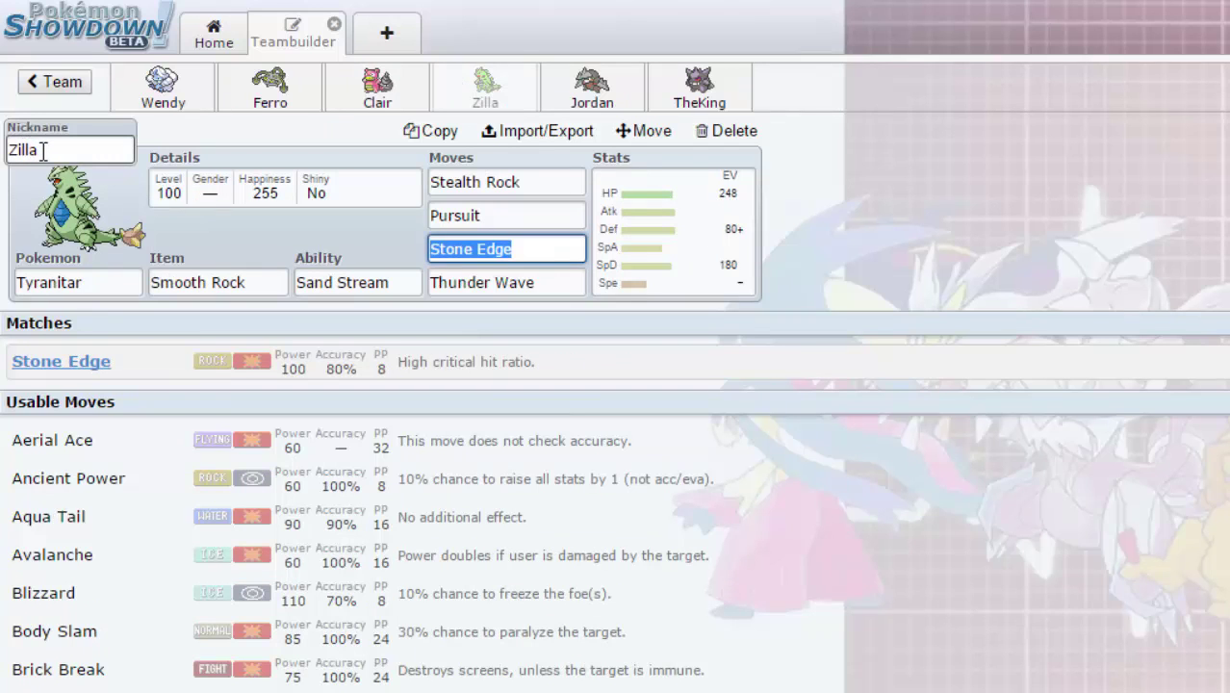
pyautogui.click(252, 282)
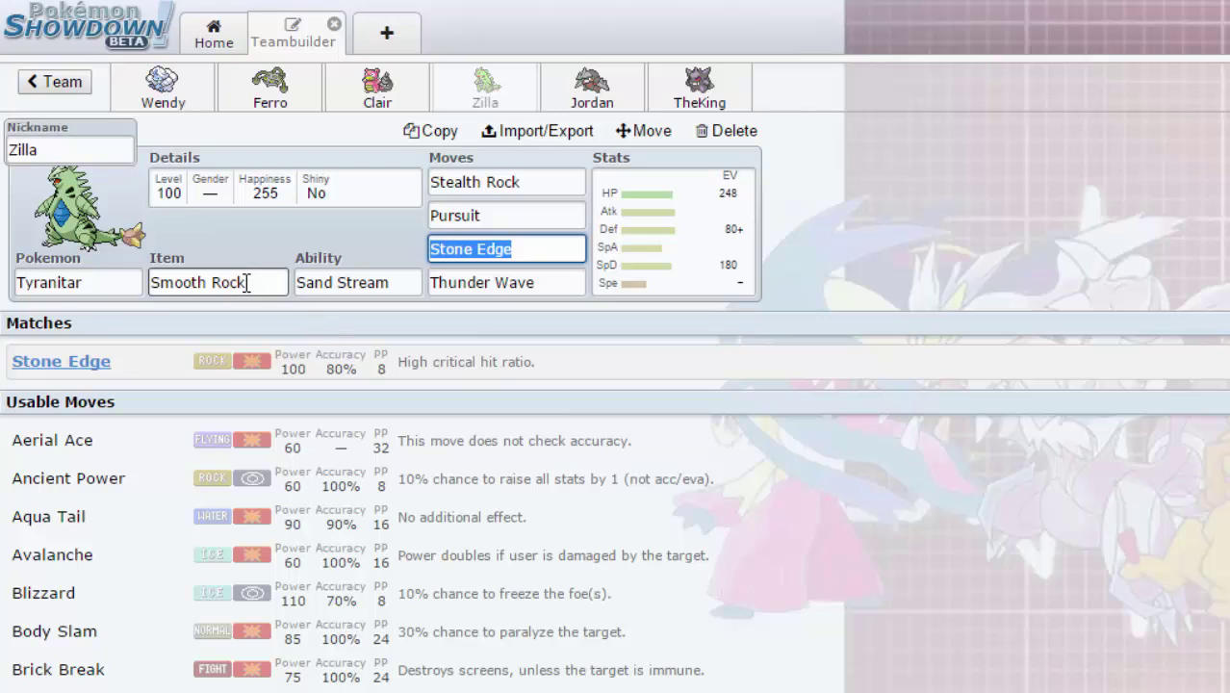
pyautogui.click(323, 289)
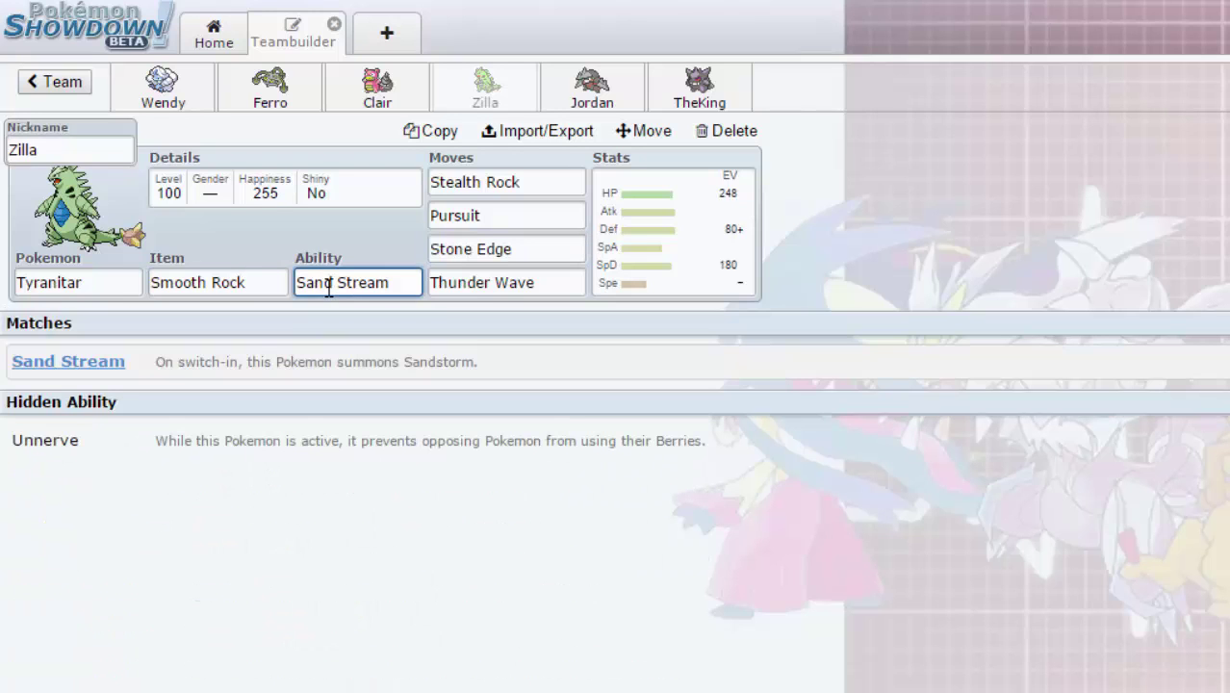
pyautogui.click(244, 289)
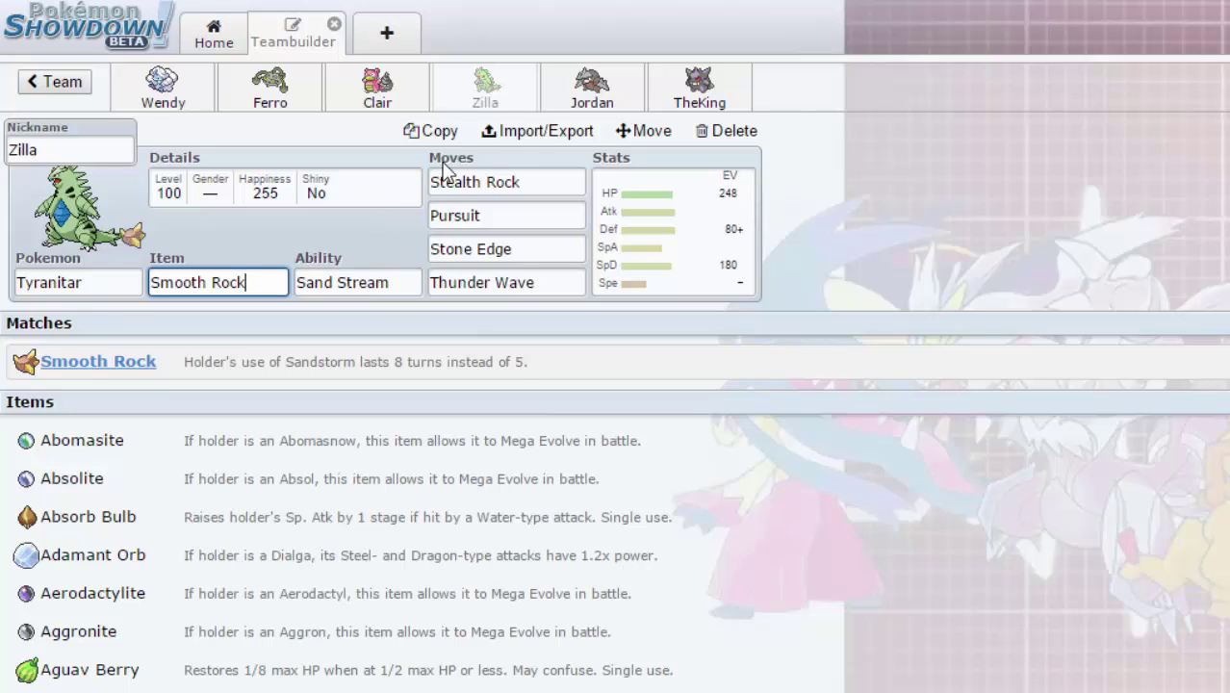
# Examine the descriptions of Tyranitar's four moves: Stealth Rock, Pursuit, Stone Edge and Thunder Wave.
pyautogui.click(505, 182)
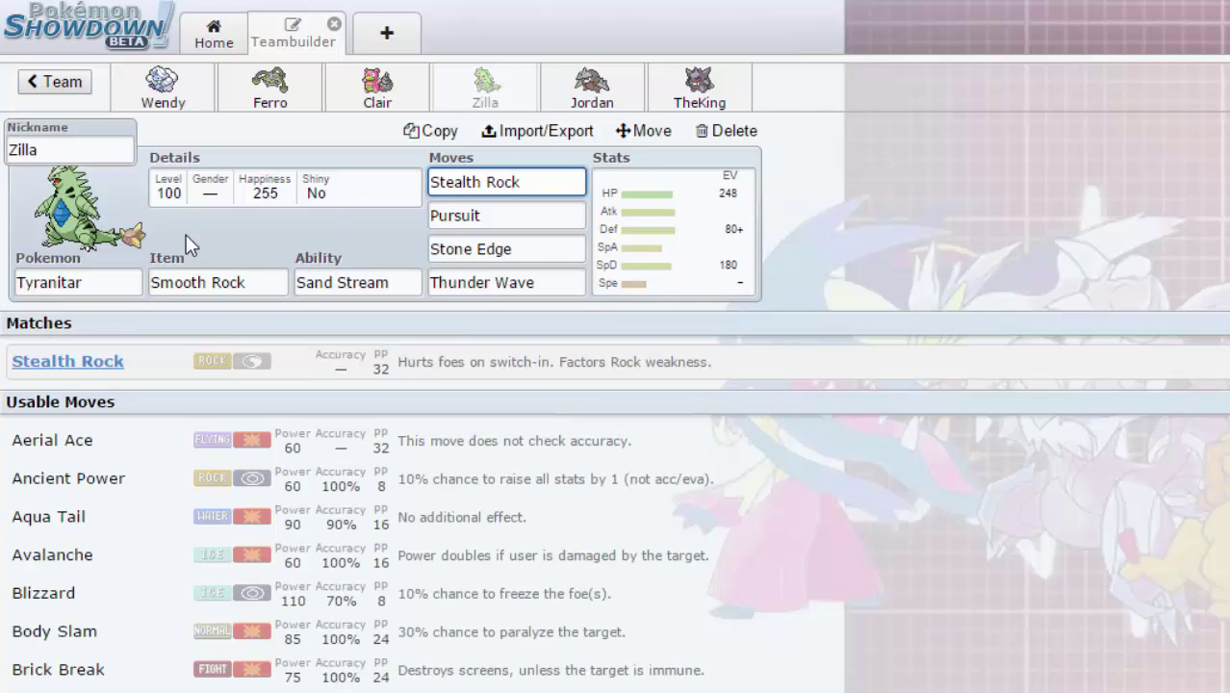
pyautogui.click(469, 214)
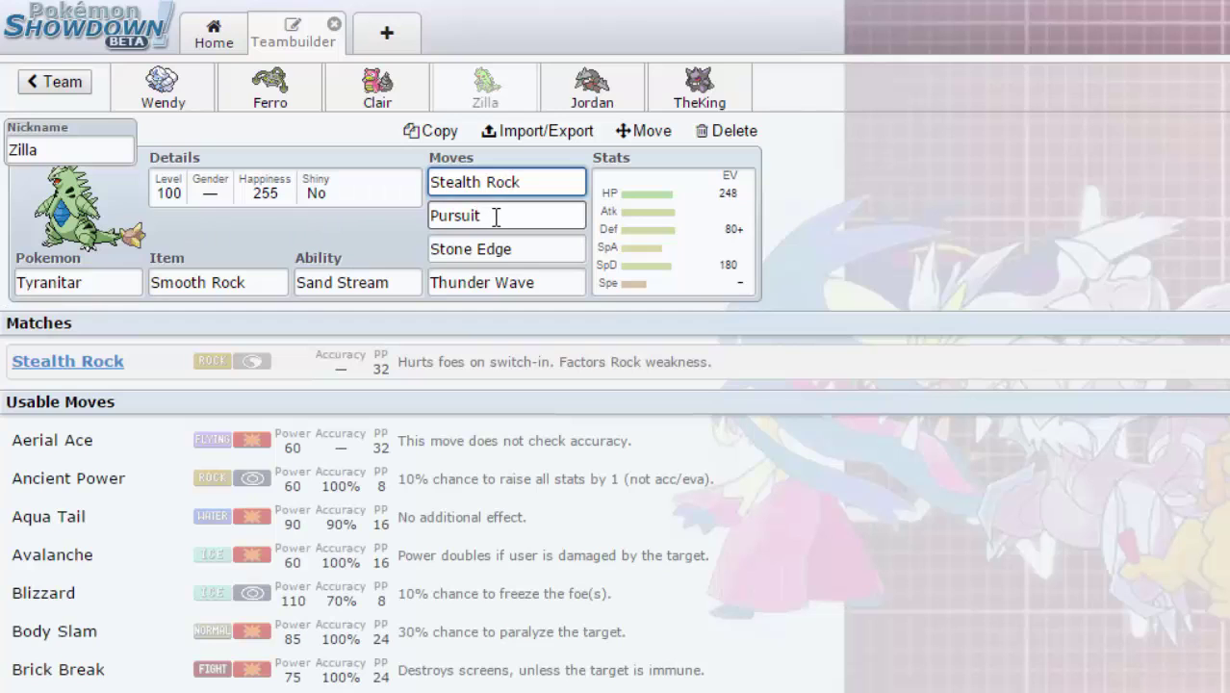
pyautogui.click(549, 184)
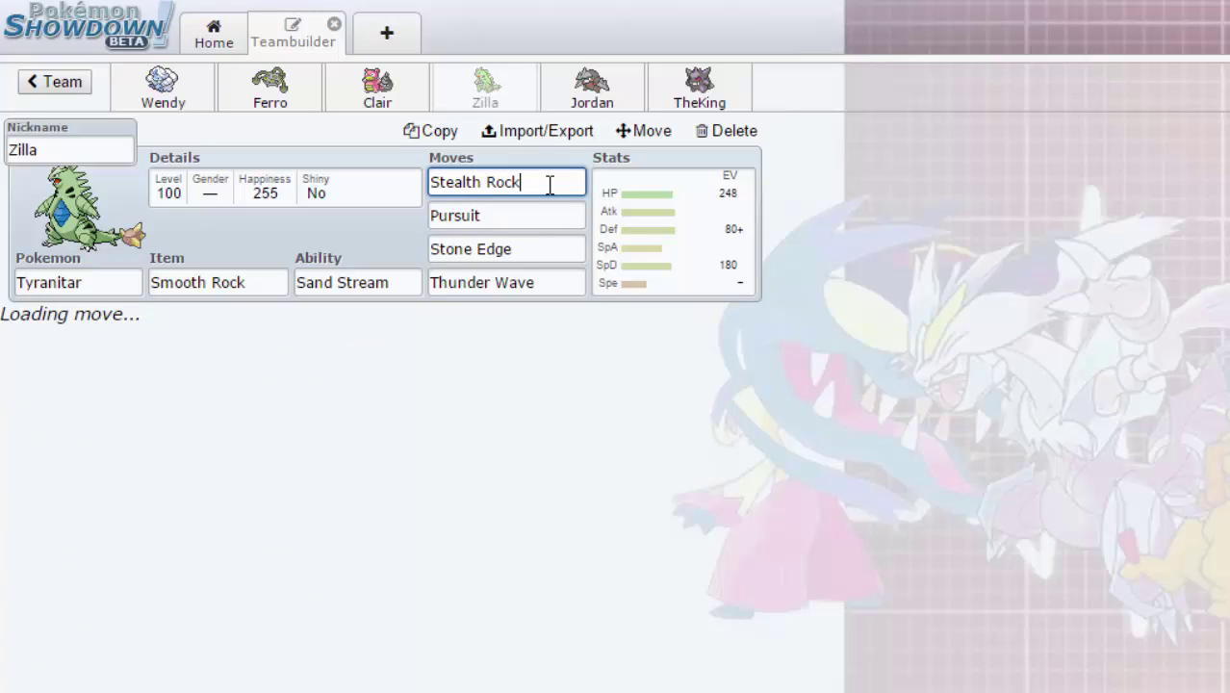
pyautogui.click(536, 213)
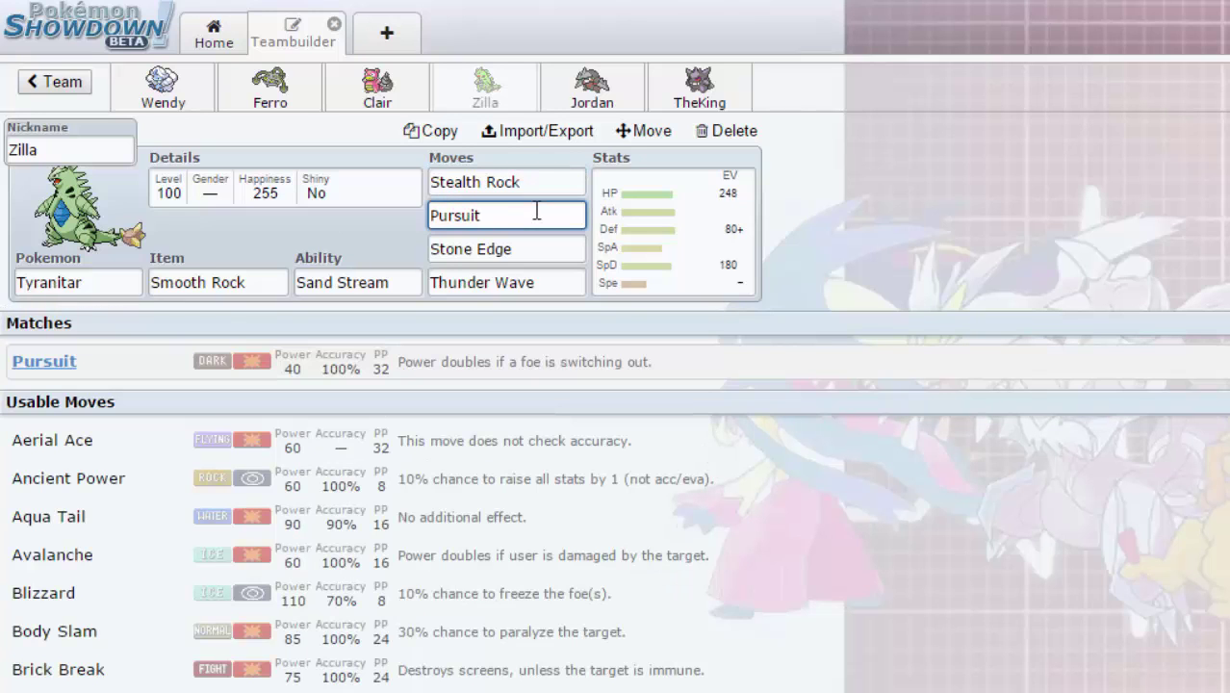
pyautogui.click(533, 248)
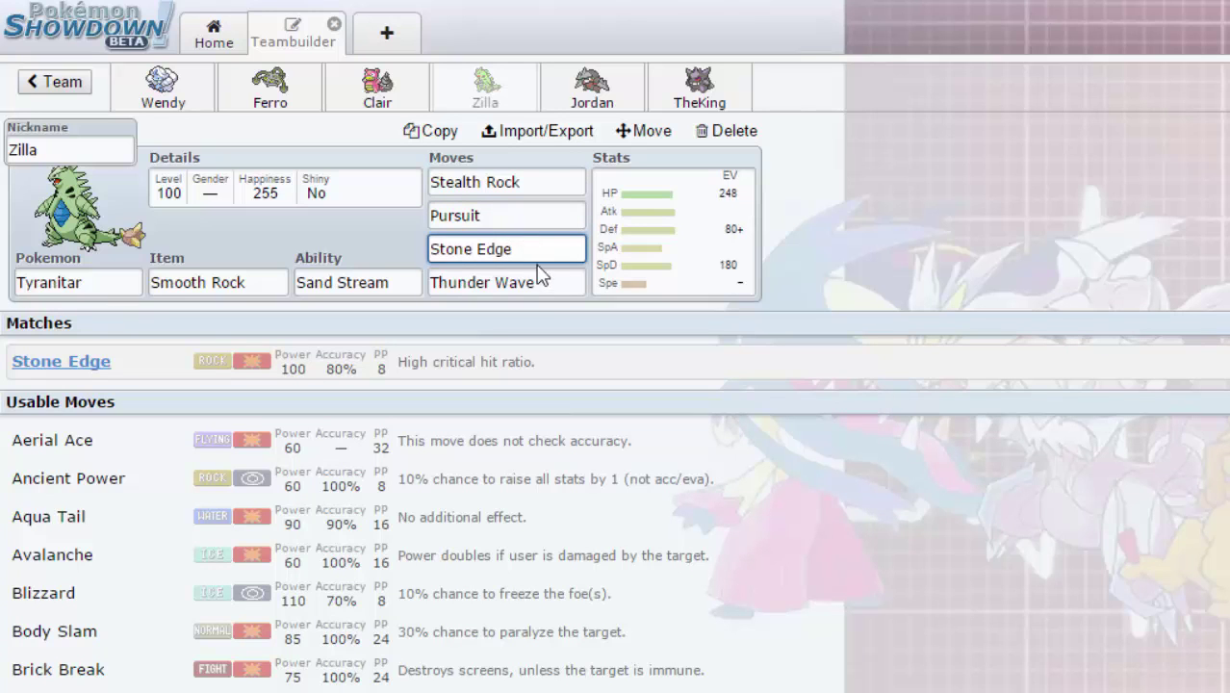
pyautogui.click(541, 277)
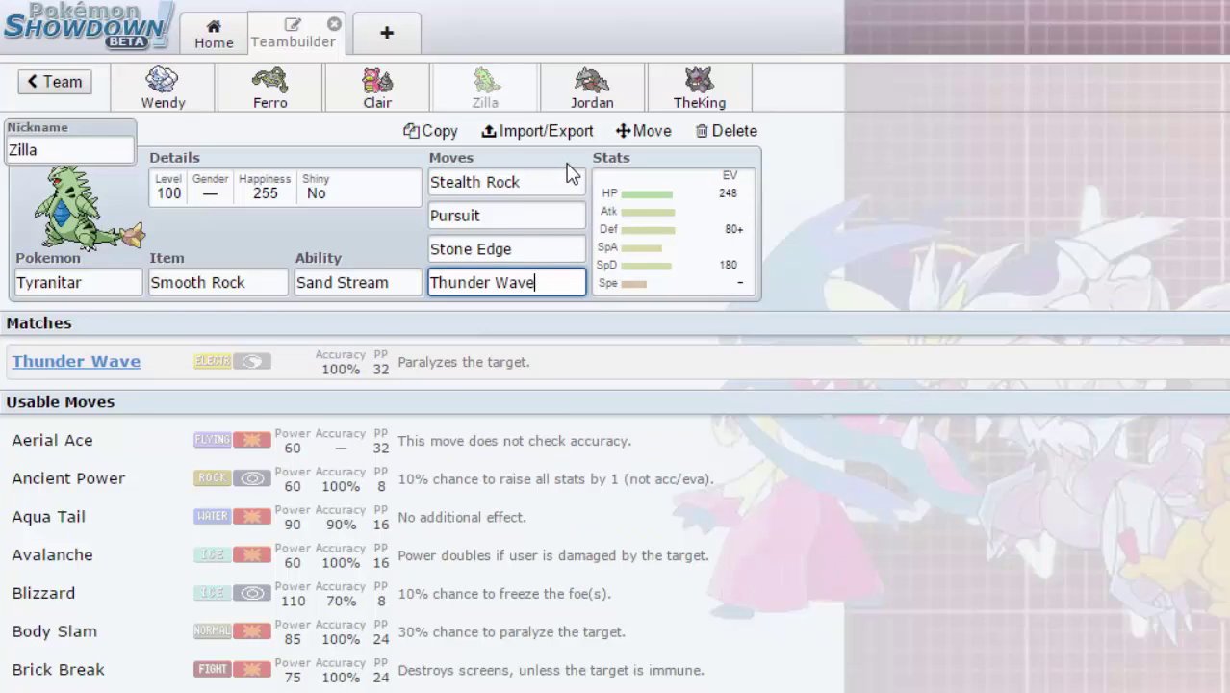
# Open Excadrill's set and examine its nickname, ability and EV spread.
pyautogui.click(595, 93)
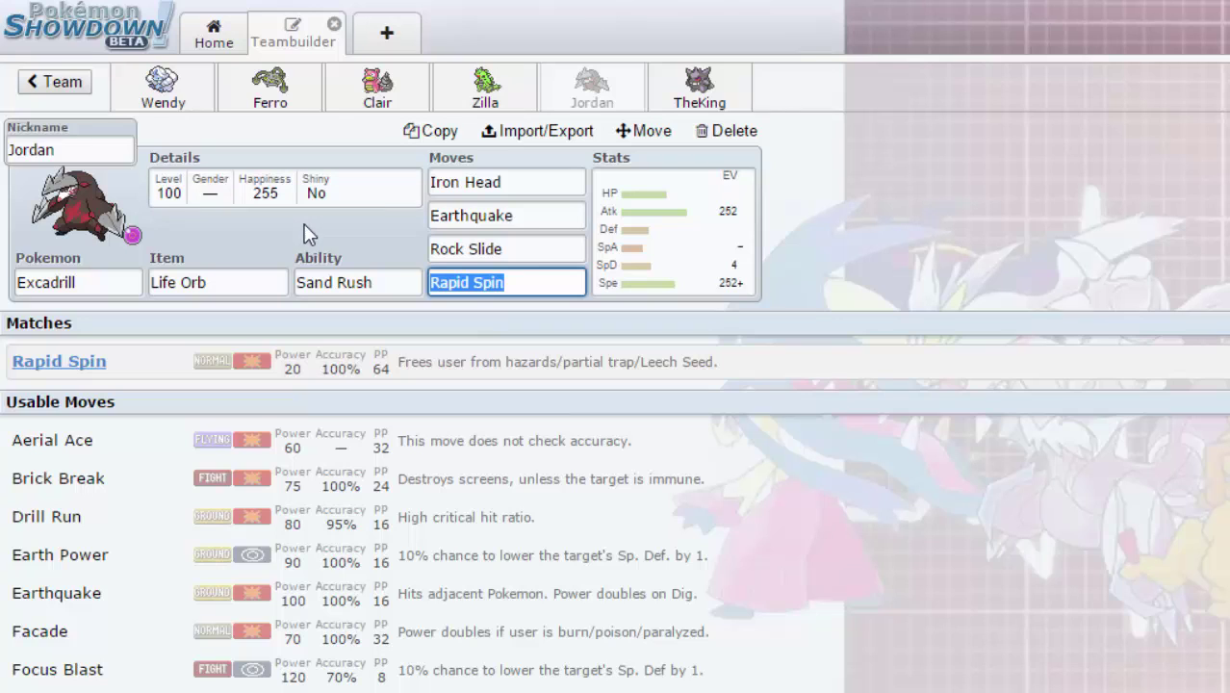
pyautogui.click(68, 149)
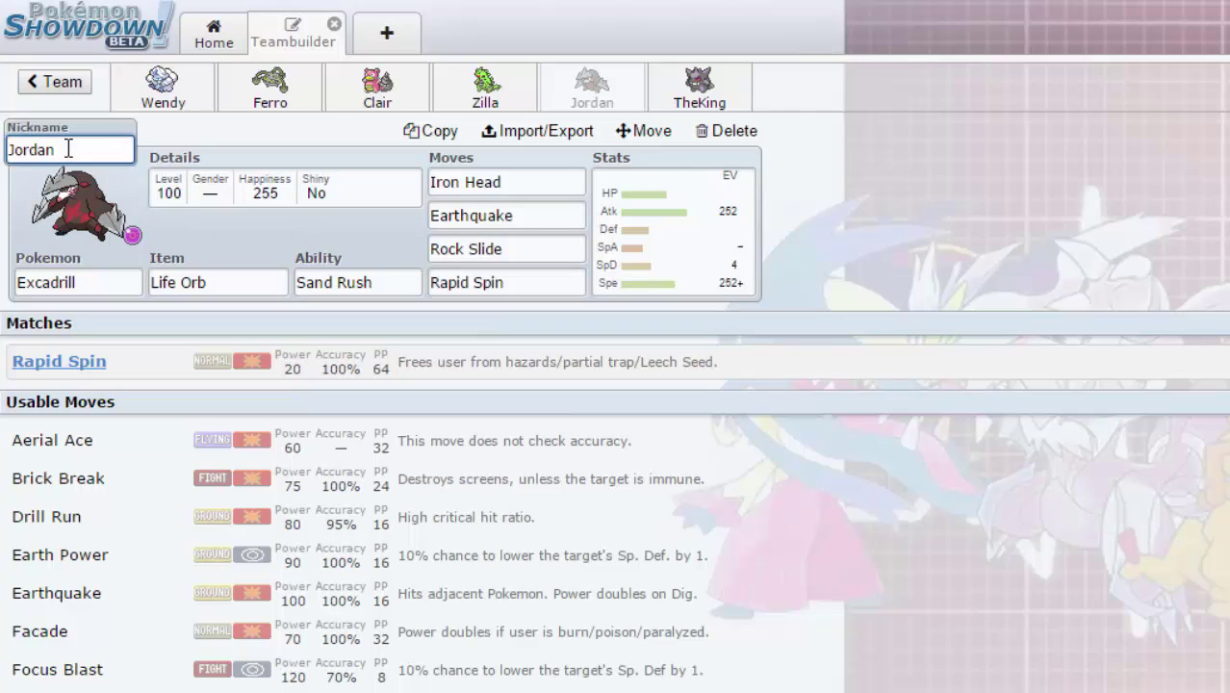
pyautogui.click(353, 285)
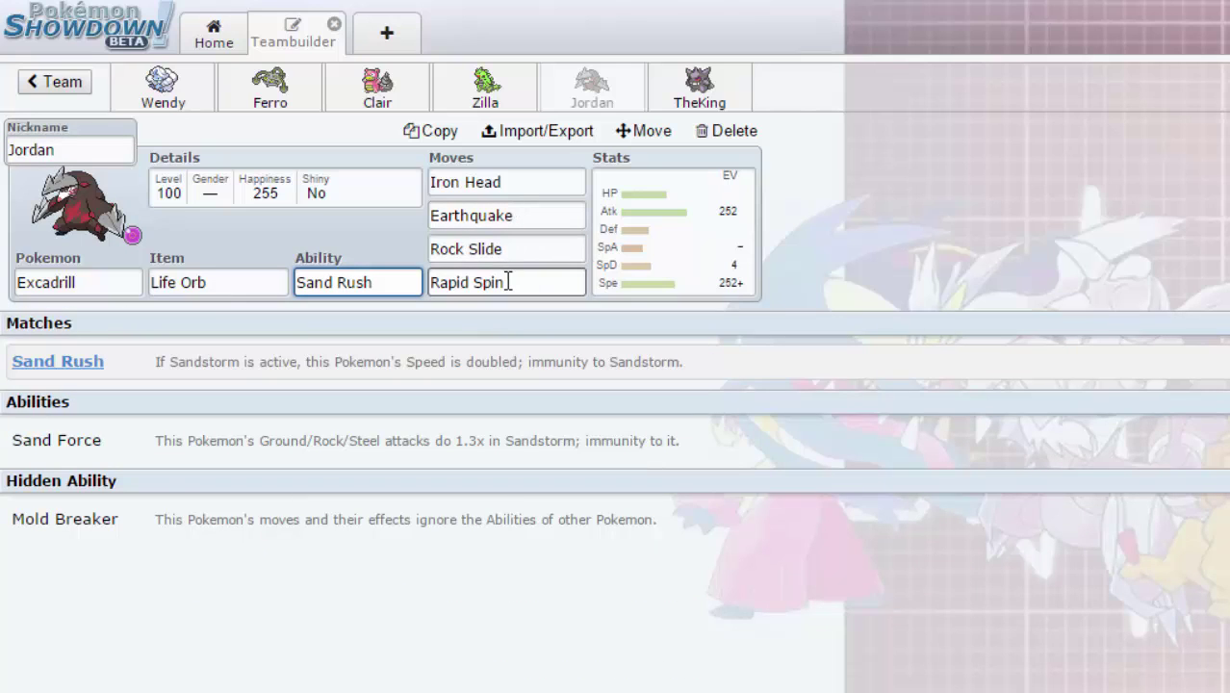
pyautogui.click(697, 255)
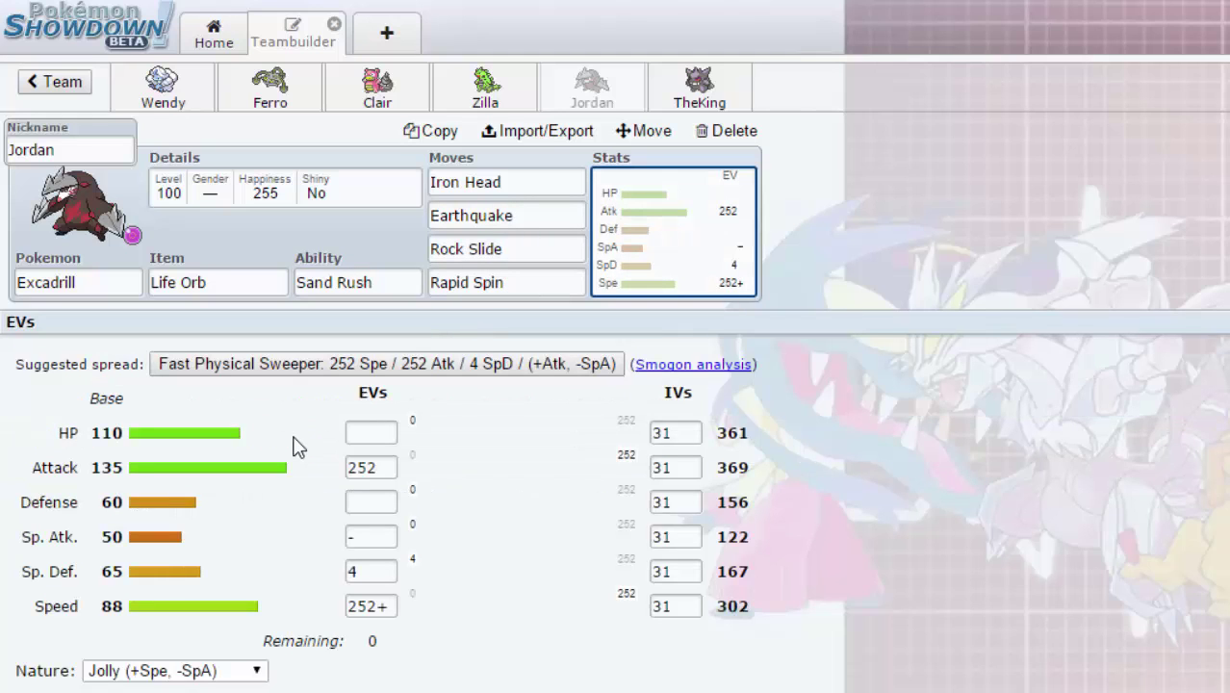
# Recheck Excadrill's ability and EVs, then compare them with Tyranitar's EV spread and return to Excadrill's set.
pyautogui.click(335, 279)
pyautogui.click(635, 248)
pyautogui.click(483, 91)
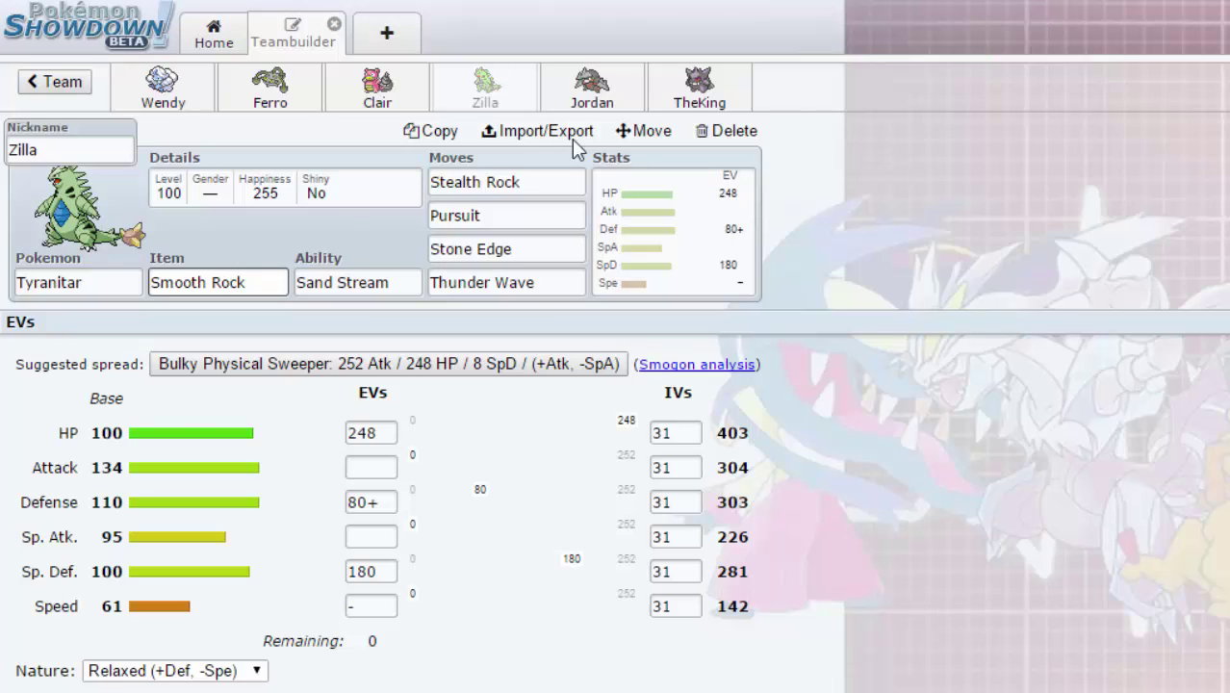
pyautogui.click(593, 79)
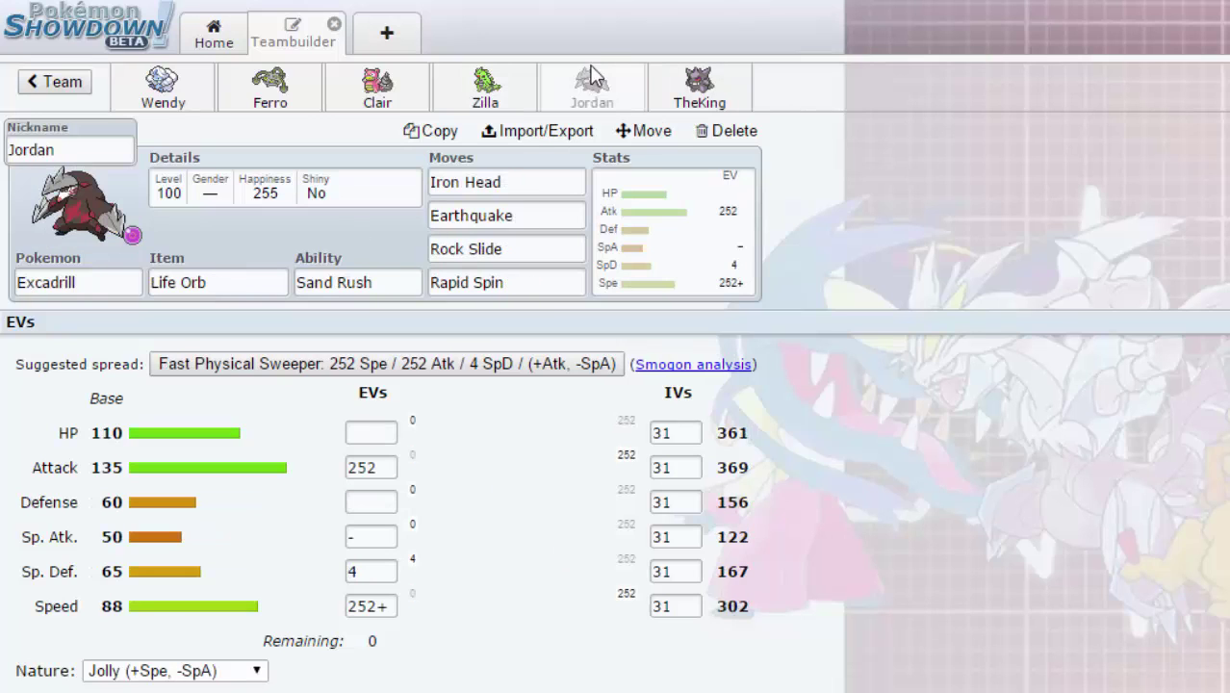
# Open Gengar's set and examine its held item and the moves Sludge Wave and Taunt.
pyautogui.click(691, 85)
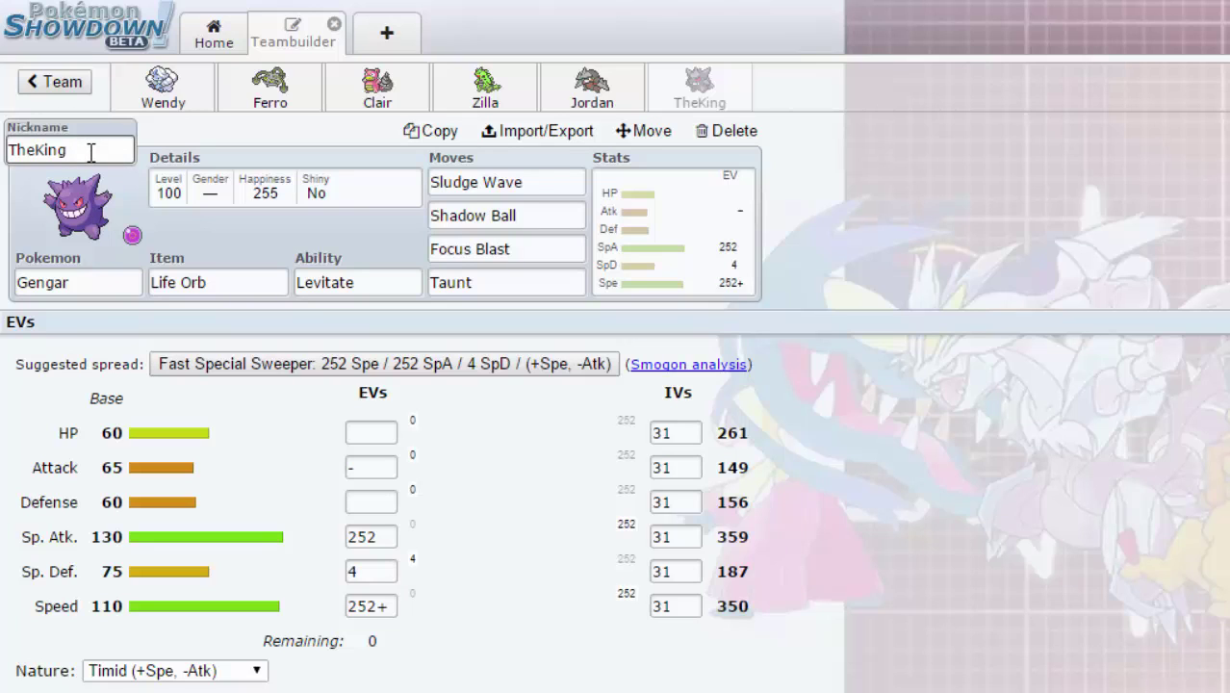
pyautogui.click(206, 282)
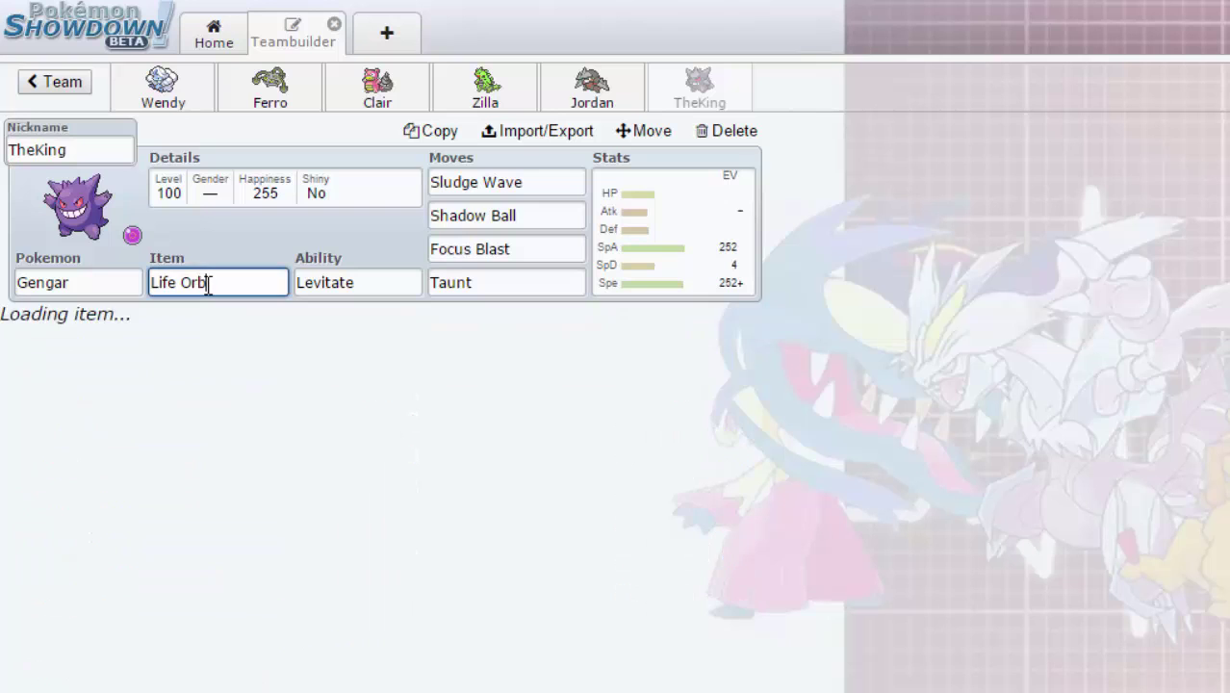
pyautogui.click(560, 185)
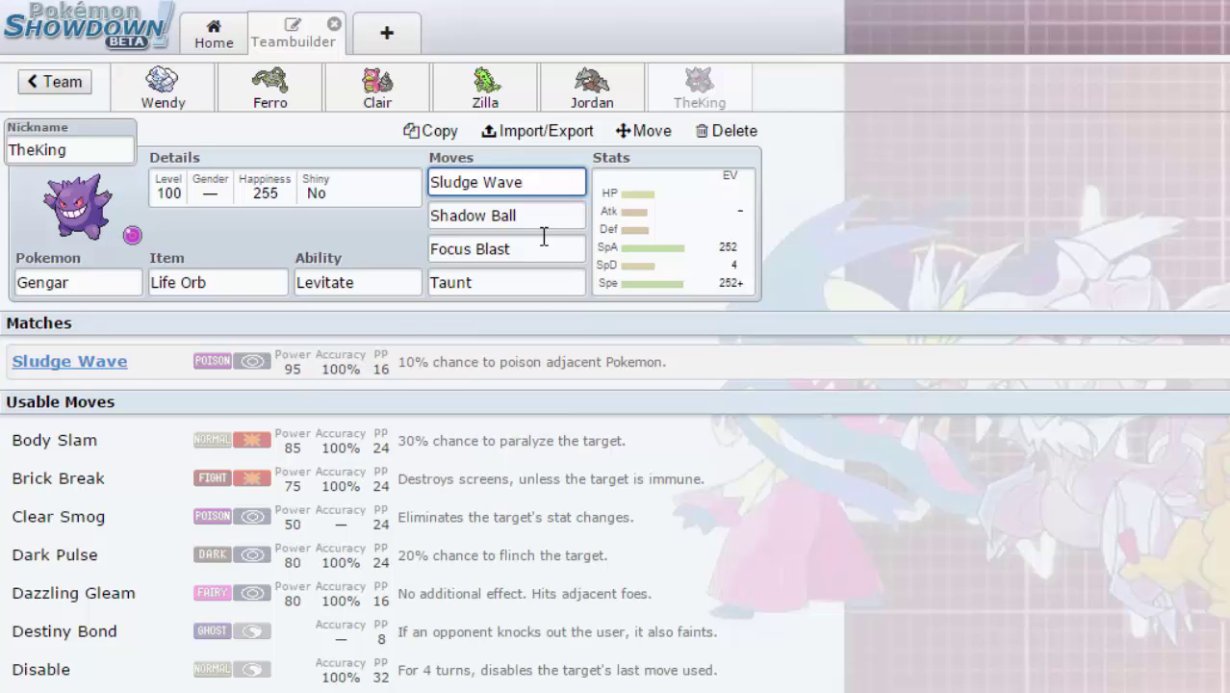
pyautogui.click(526, 282)
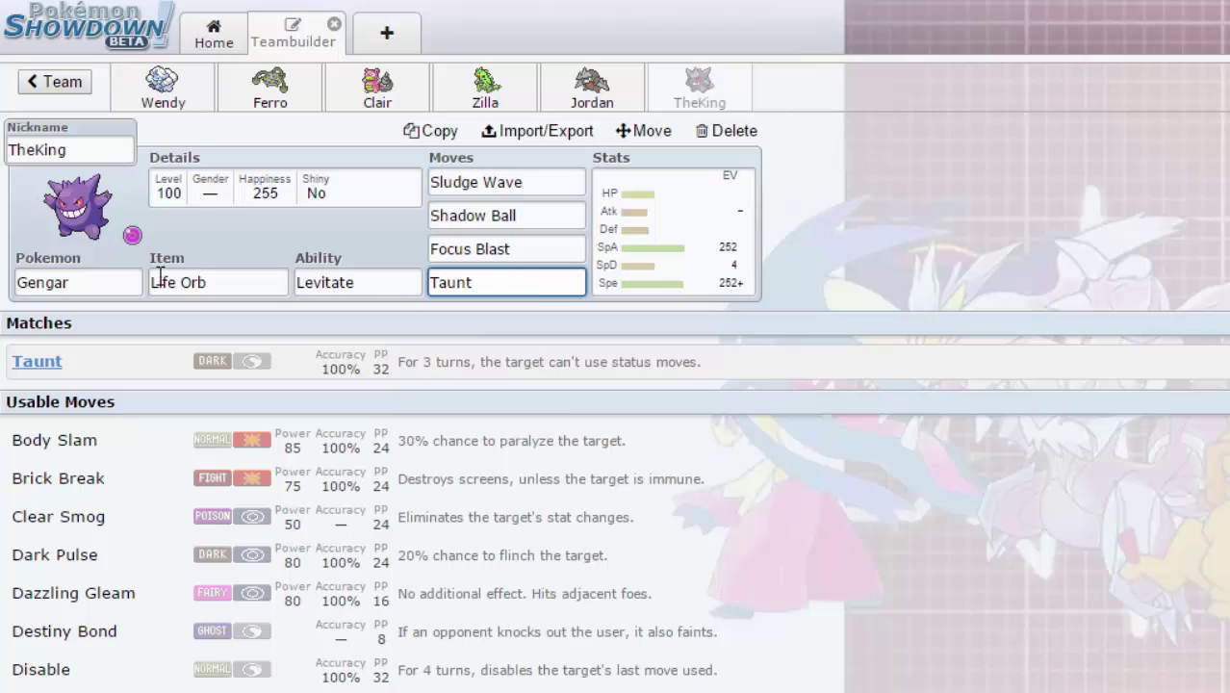
# Browse the OU species list from Gengar's slot to examine the common Pokémon the team may face.
pyautogui.click(123, 281)
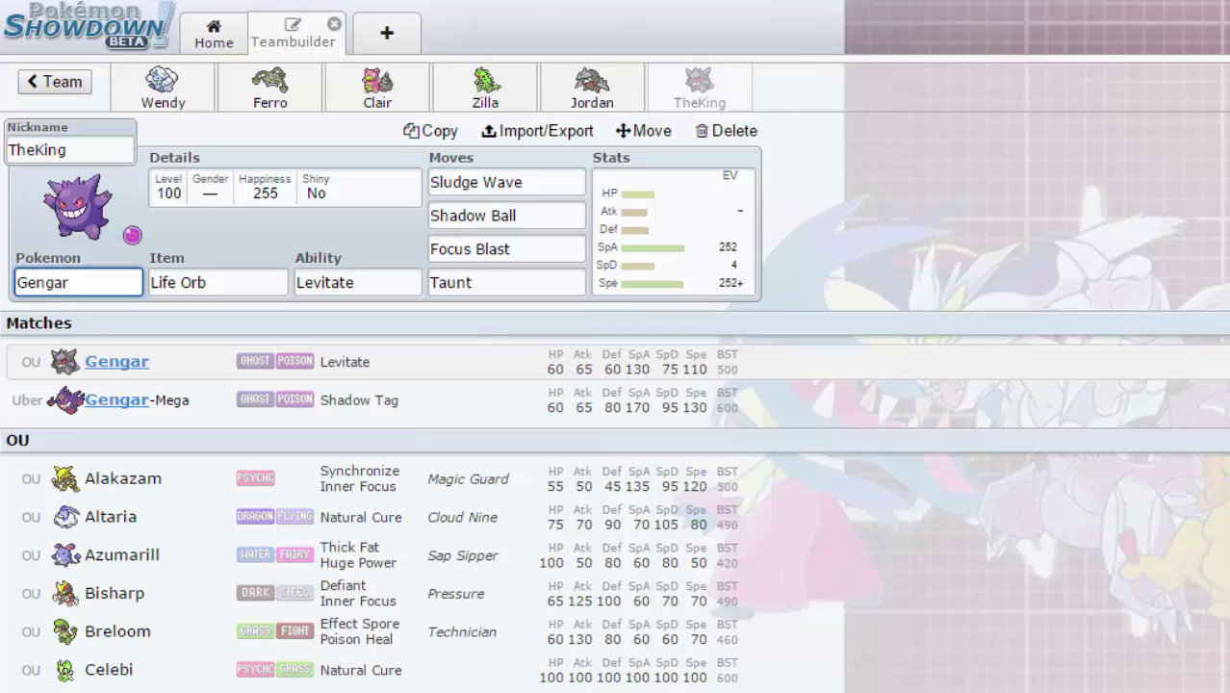
pyautogui.scroll(-4, 385, 500)
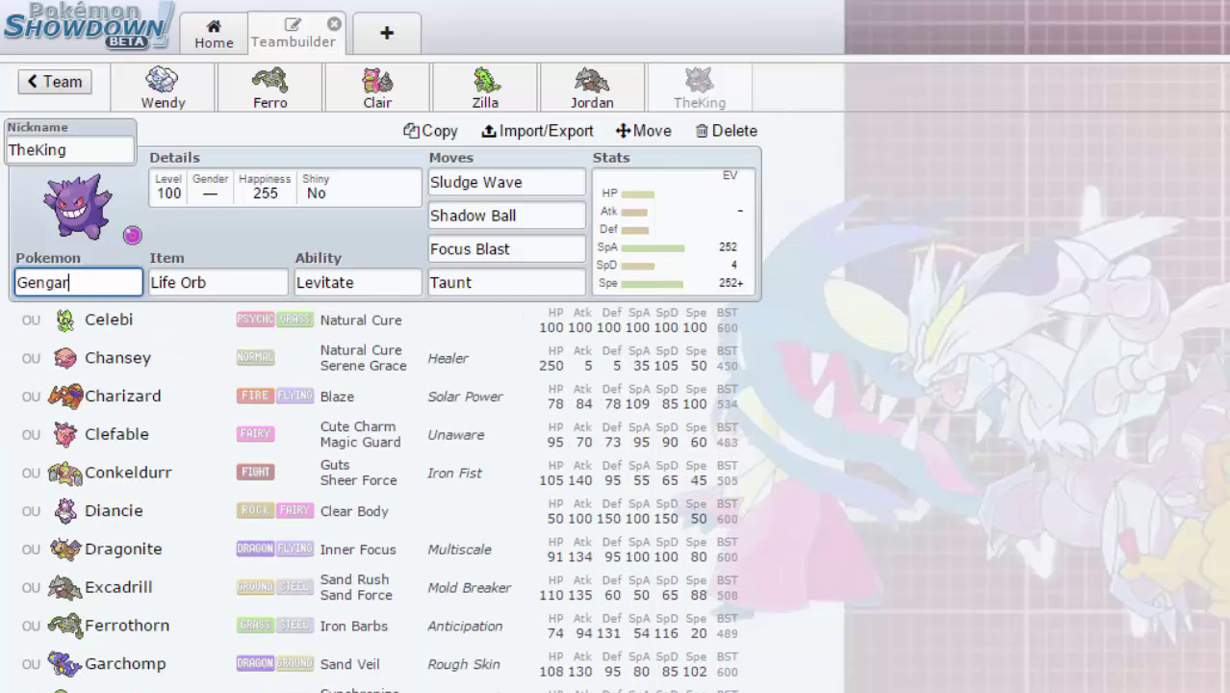
pyautogui.scroll(2, 385, 500)
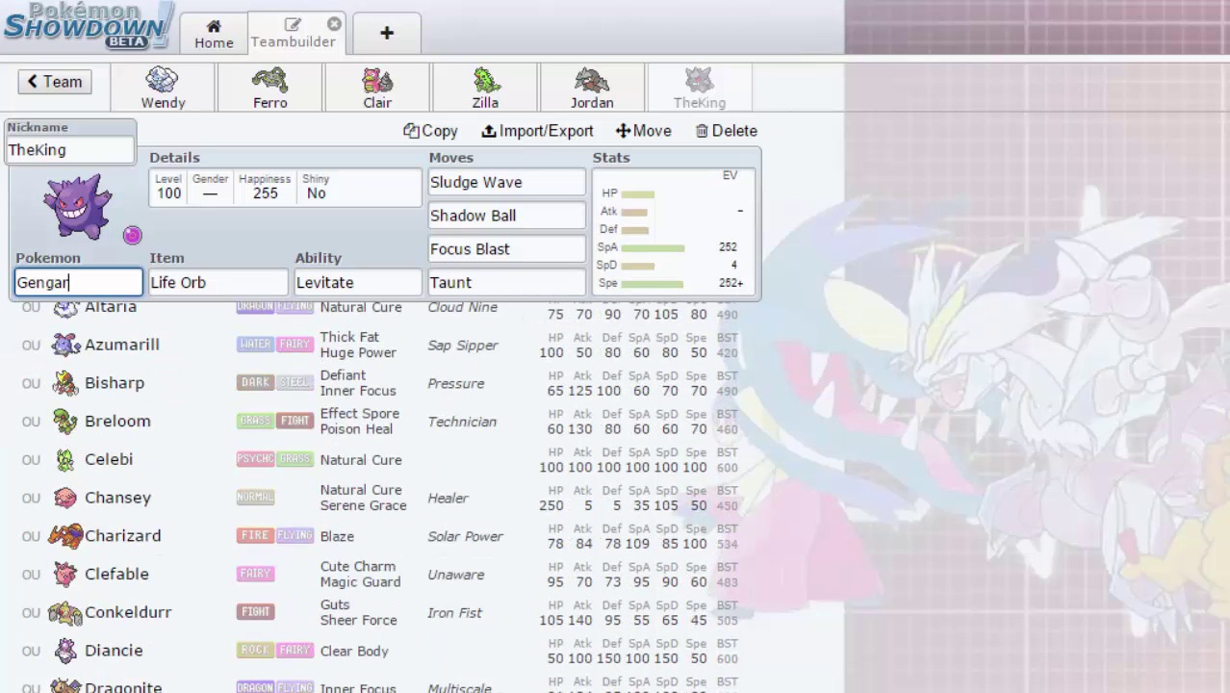
pyautogui.scroll(-2, 385, 501)
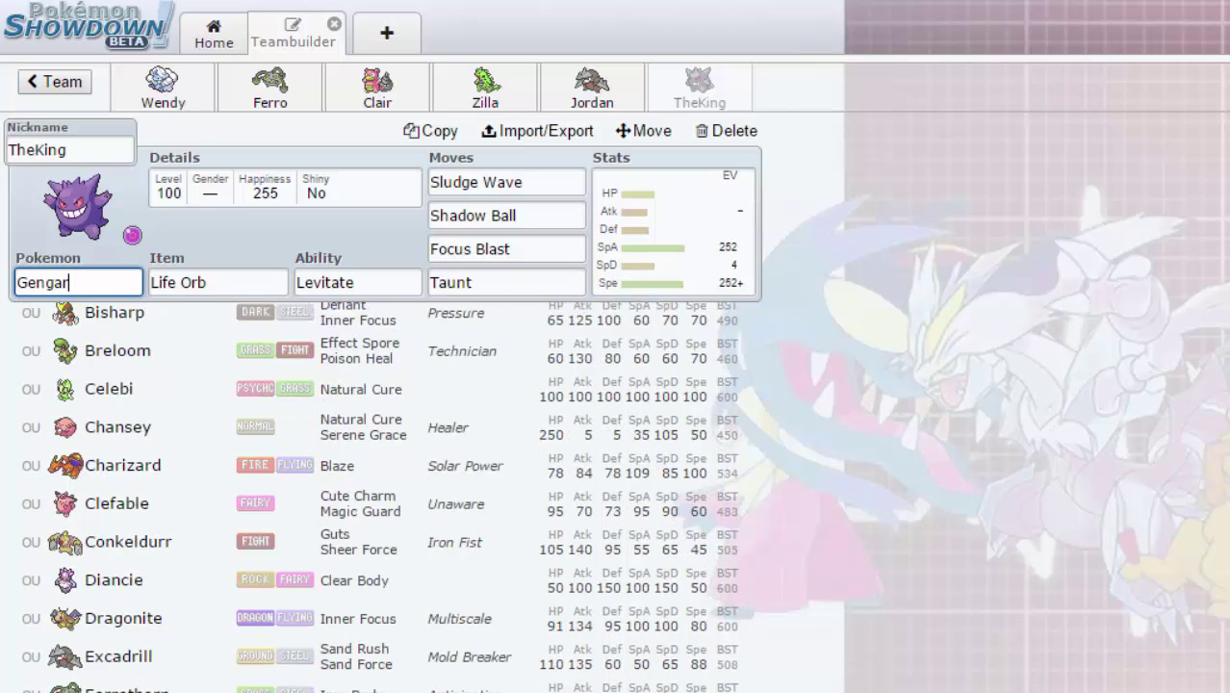
pyautogui.scroll(-4, 385, 500)
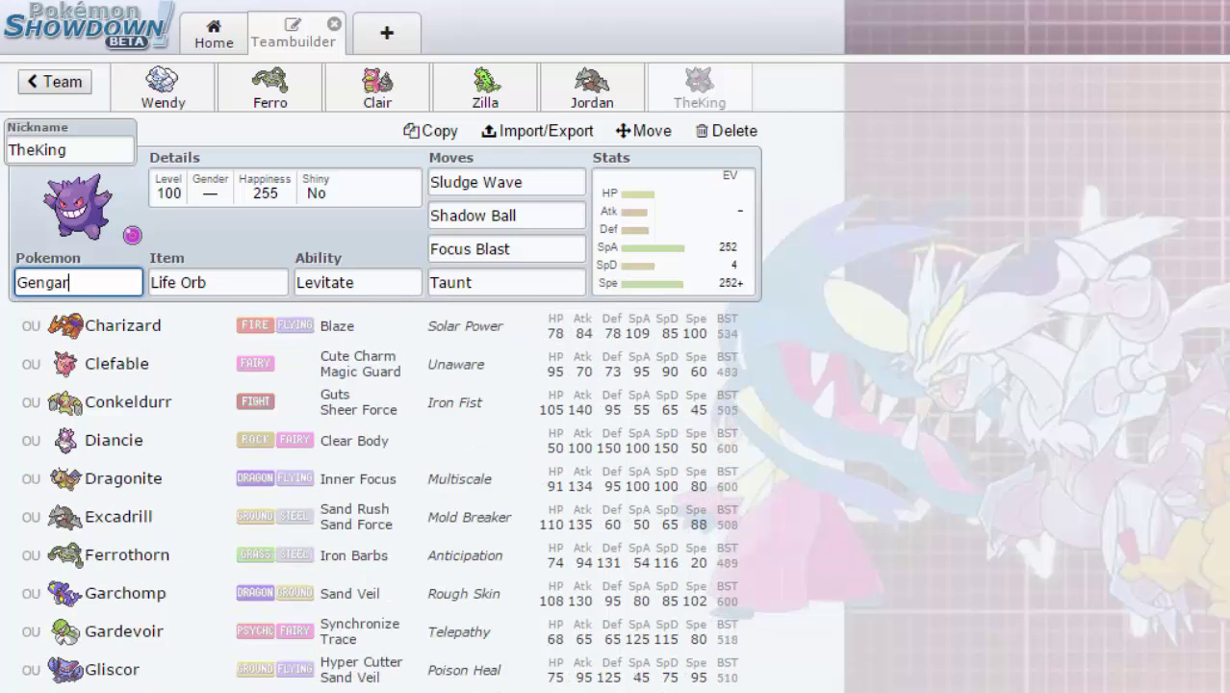
pyautogui.scroll(-6, 385, 500)
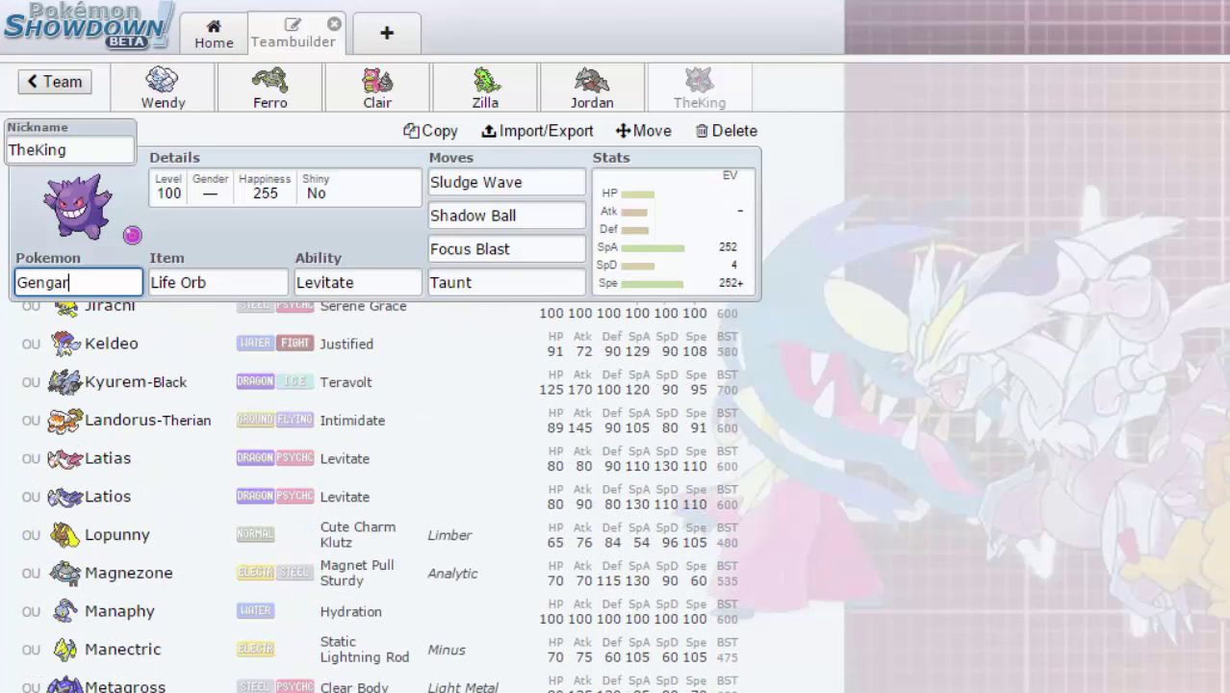
pyautogui.scroll(-5, 385, 501)
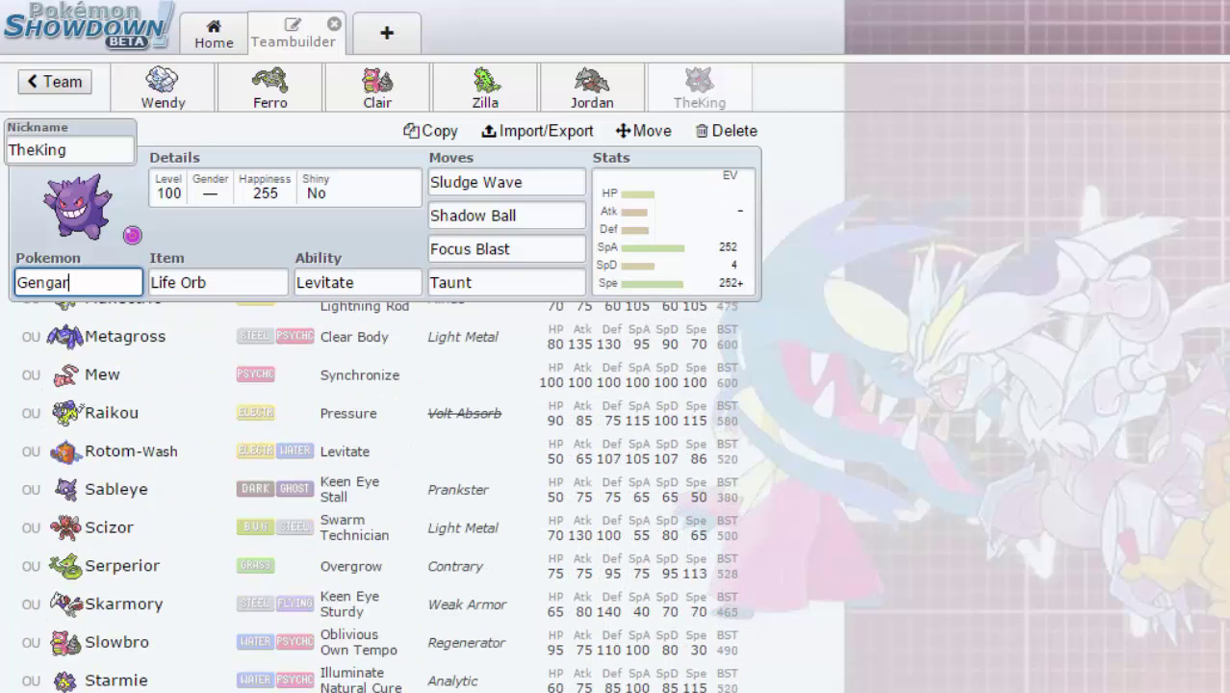
pyautogui.scroll(-1, 385, 500)
pyautogui.scroll(-3, 385, 500)
pyautogui.scroll(10, 385, 500)
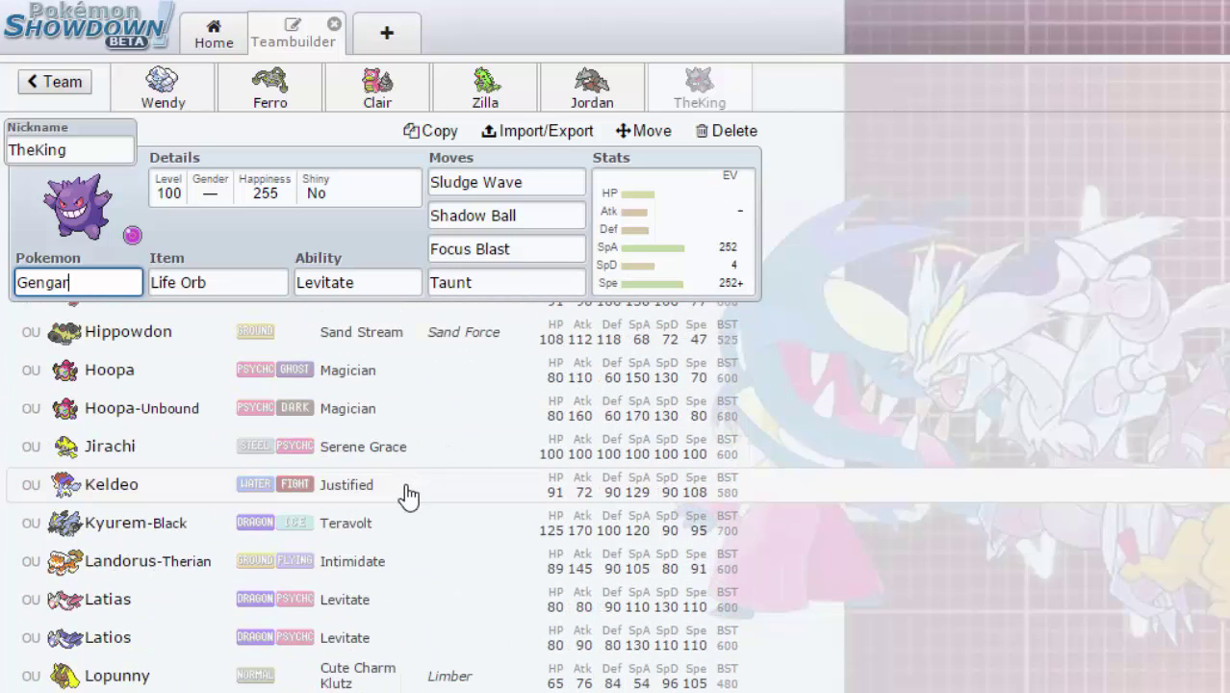
# Review Gengar's EV spread and nature together with its moves Shadow Ball, Focus Blast and Taunt.
pyautogui.click(699, 261)
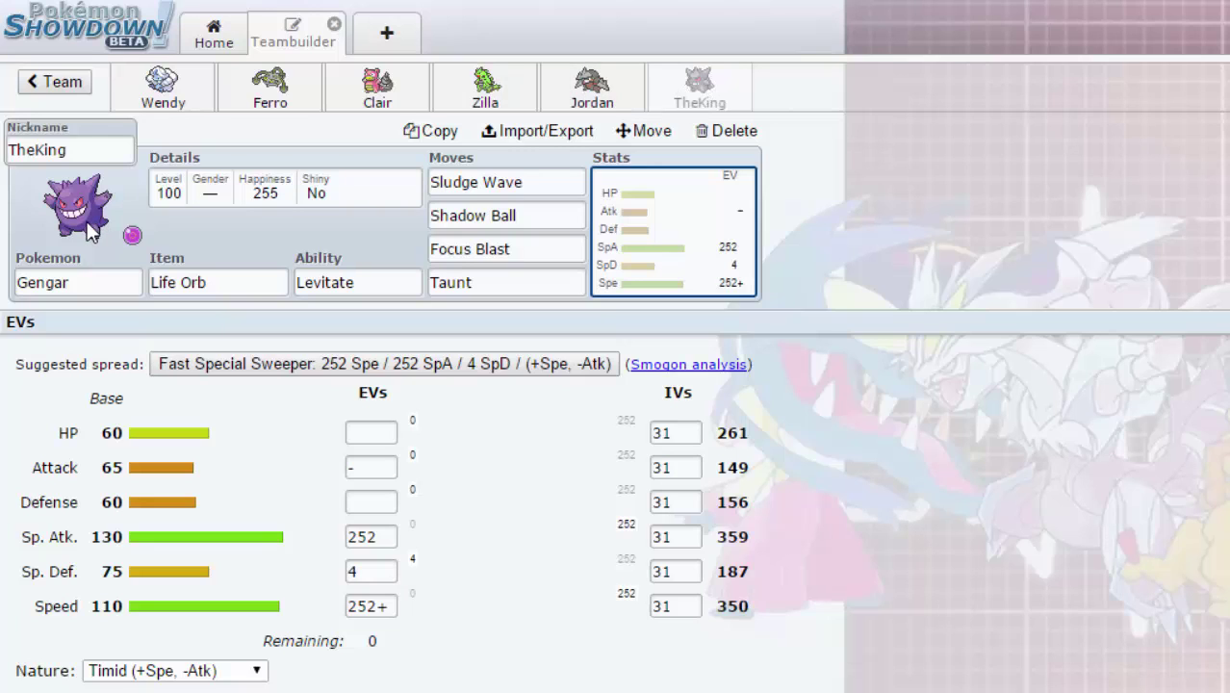
pyautogui.click(514, 189)
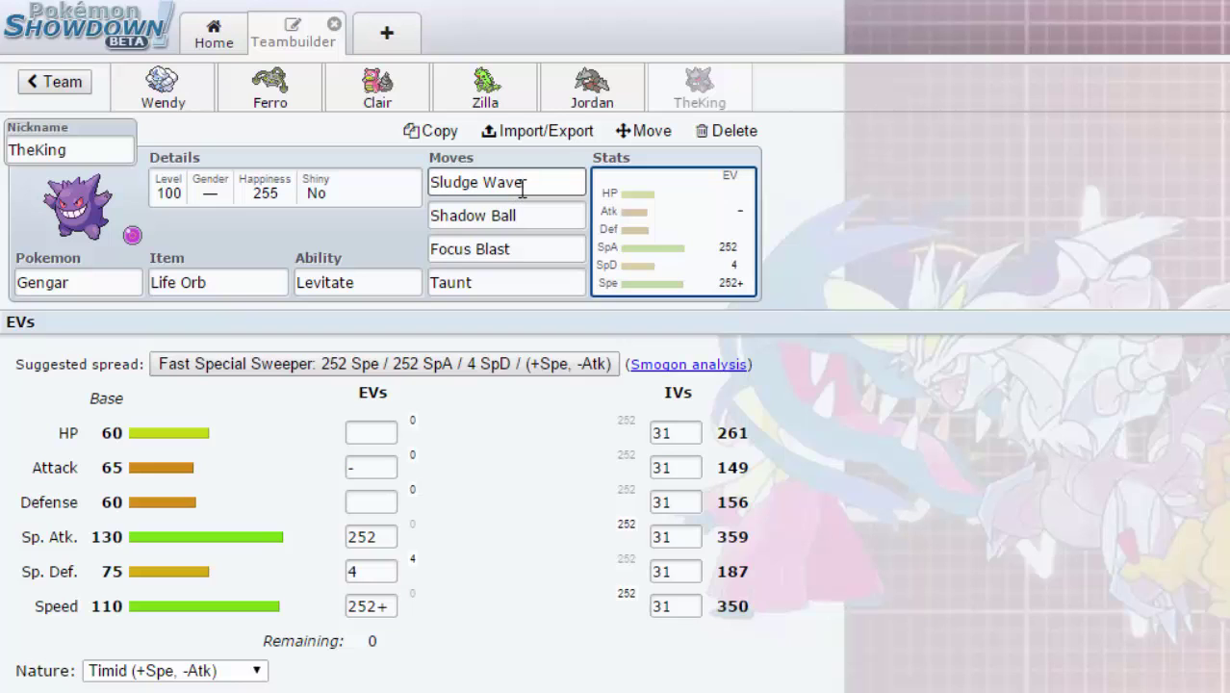
pyautogui.click(522, 213)
pyautogui.click(518, 252)
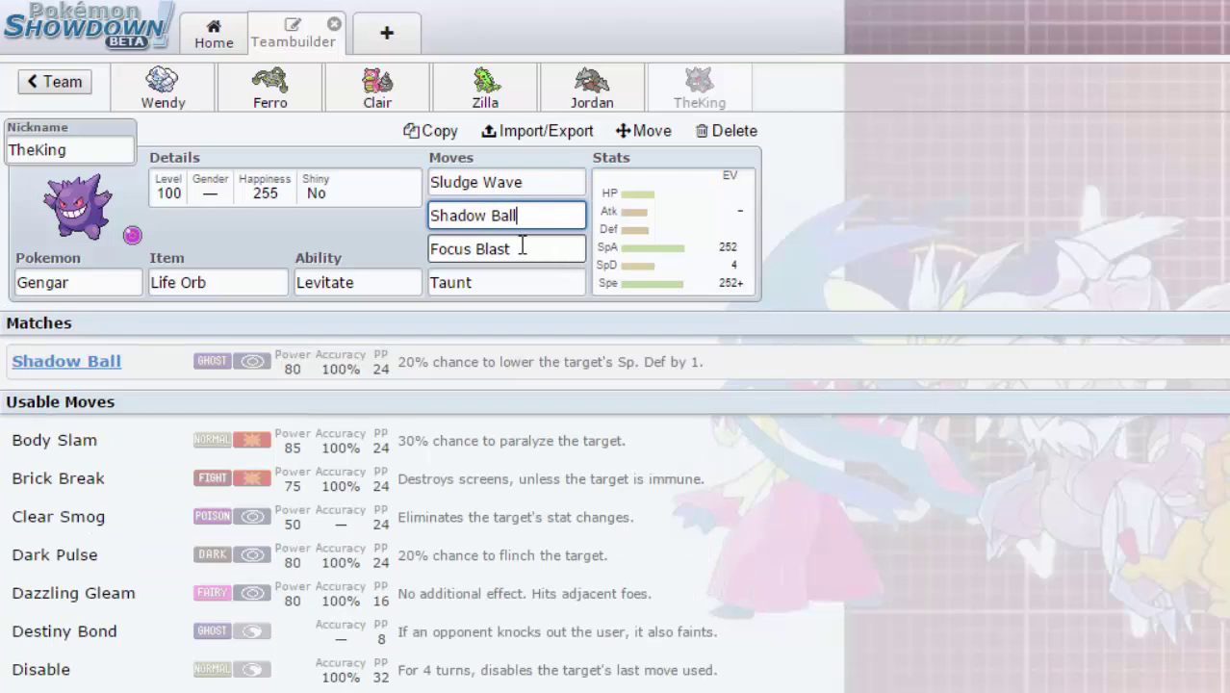
pyautogui.click(515, 277)
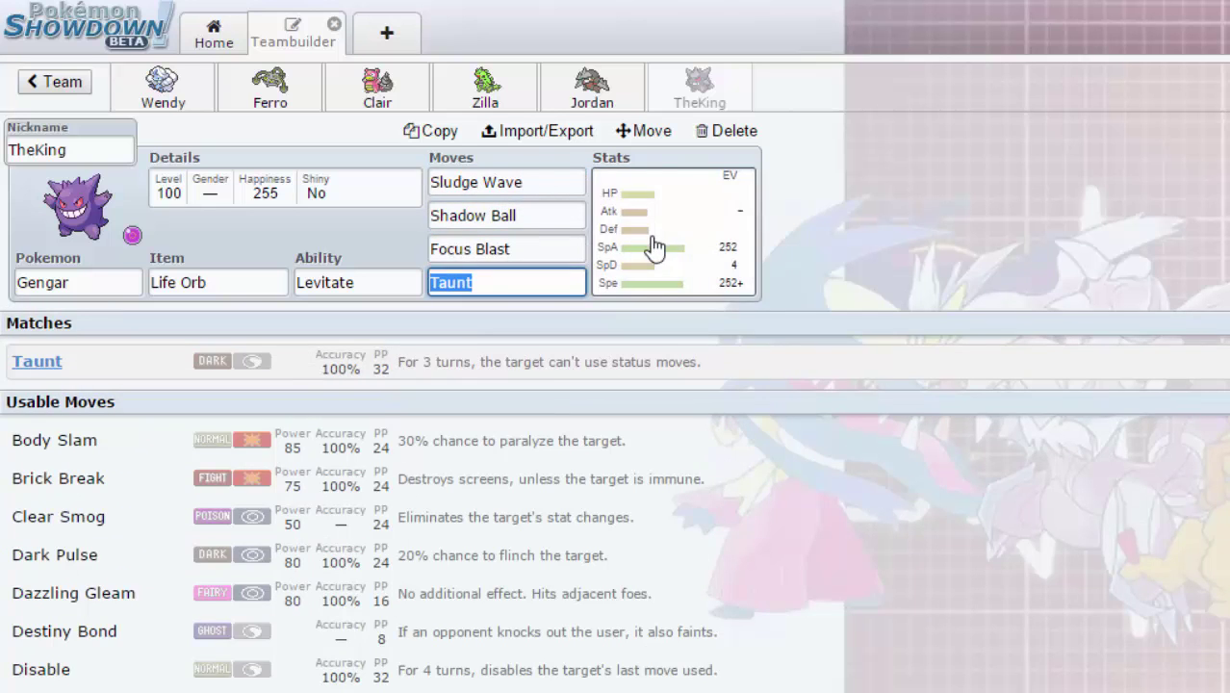
pyautogui.click(651, 246)
pyautogui.click(484, 280)
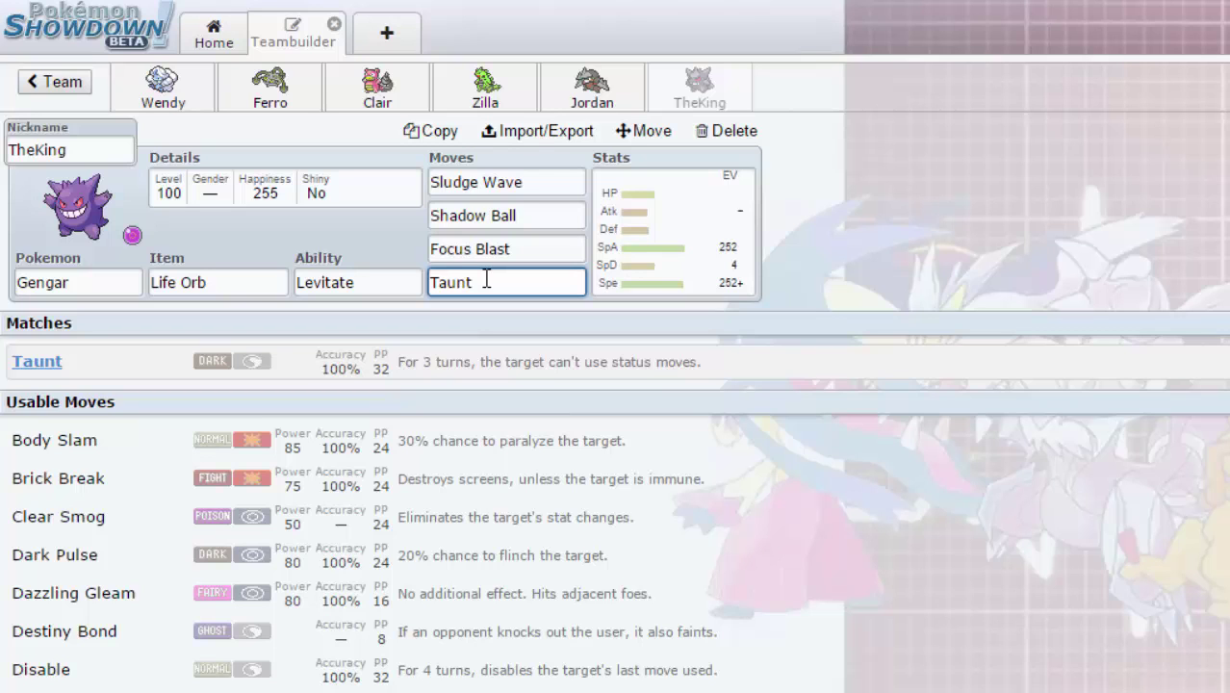
# Return to Altaria-Mega's set and examine its moves Hyper Voice, Fire Blast, Earthquake and Roost.
pyautogui.click(167, 110)
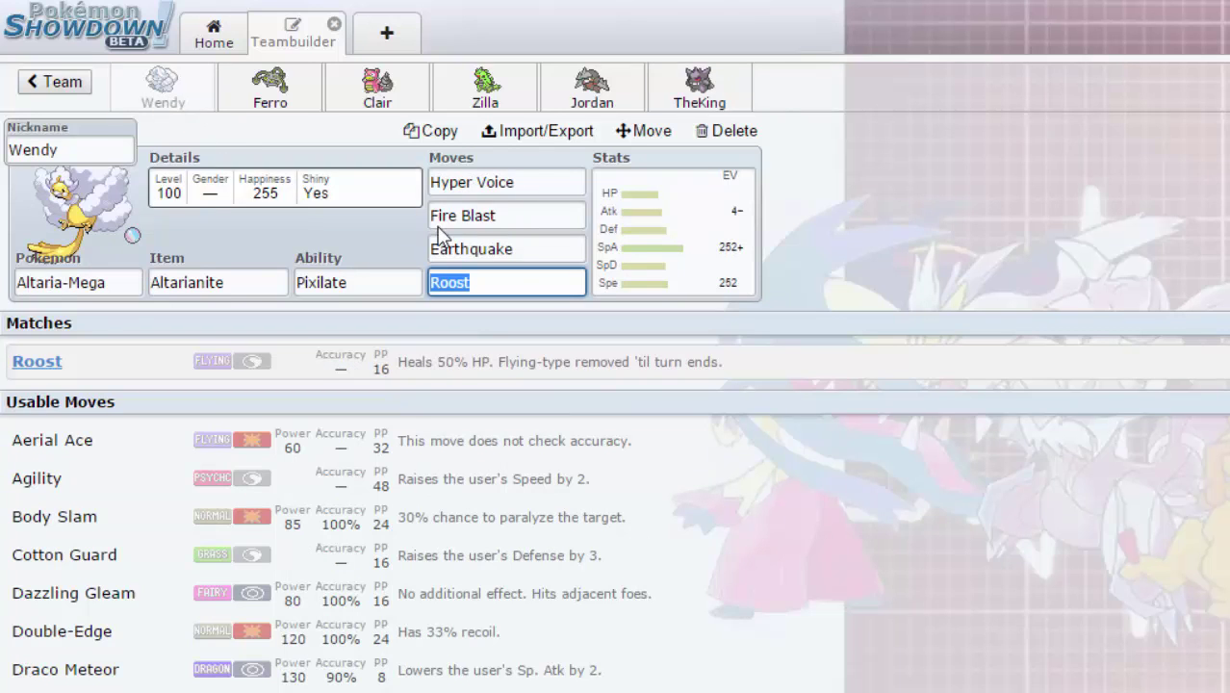
pyautogui.click(520, 185)
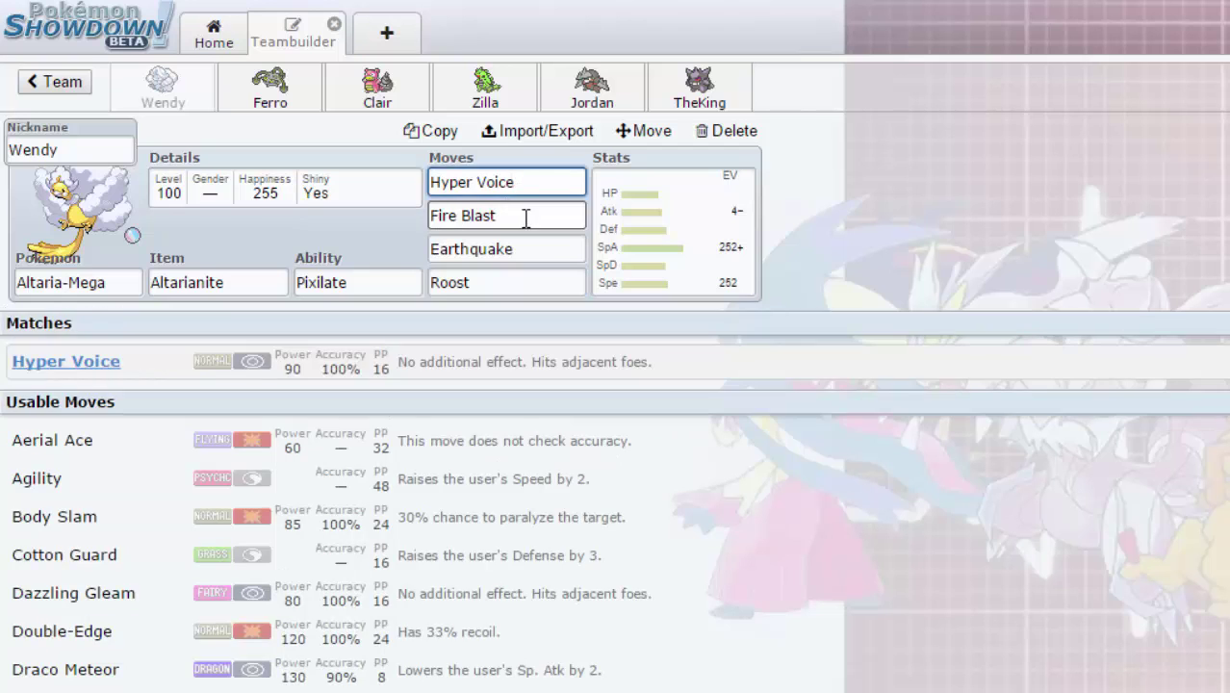
pyautogui.click(527, 219)
pyautogui.click(532, 252)
pyautogui.click(534, 279)
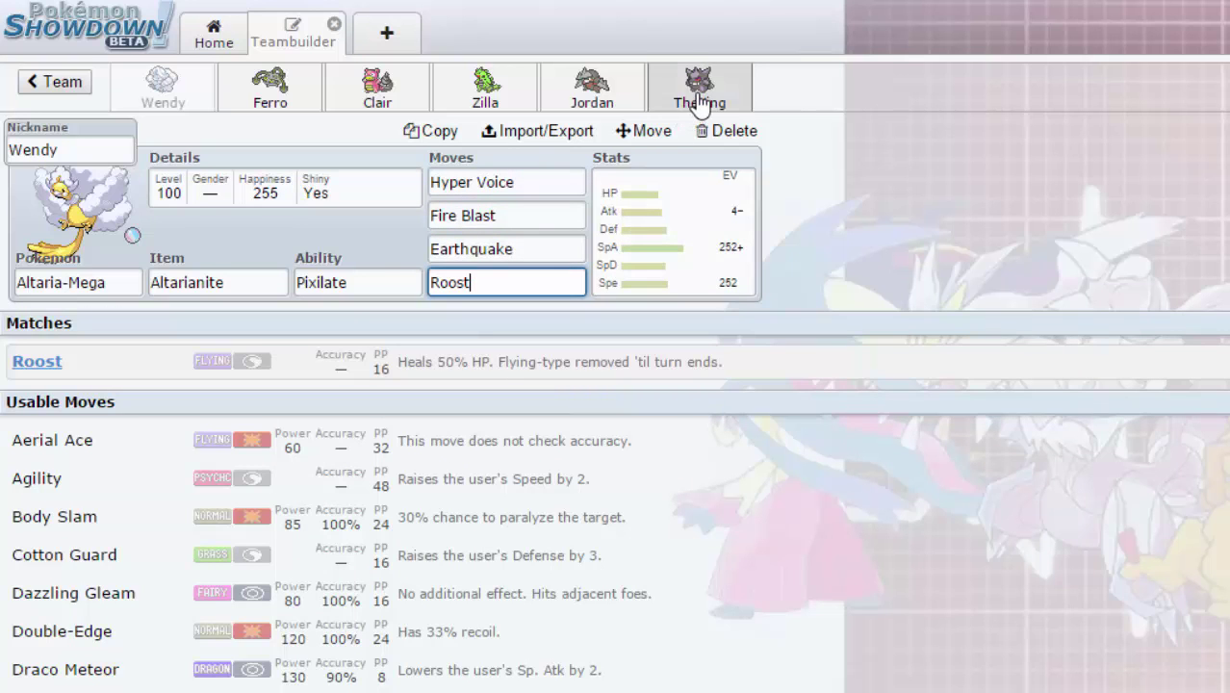
# Revisit Gengar's set, dismissing the disconnection notice without reconnecting, and open Ferrothorn's set.
pyautogui.click(700, 97)
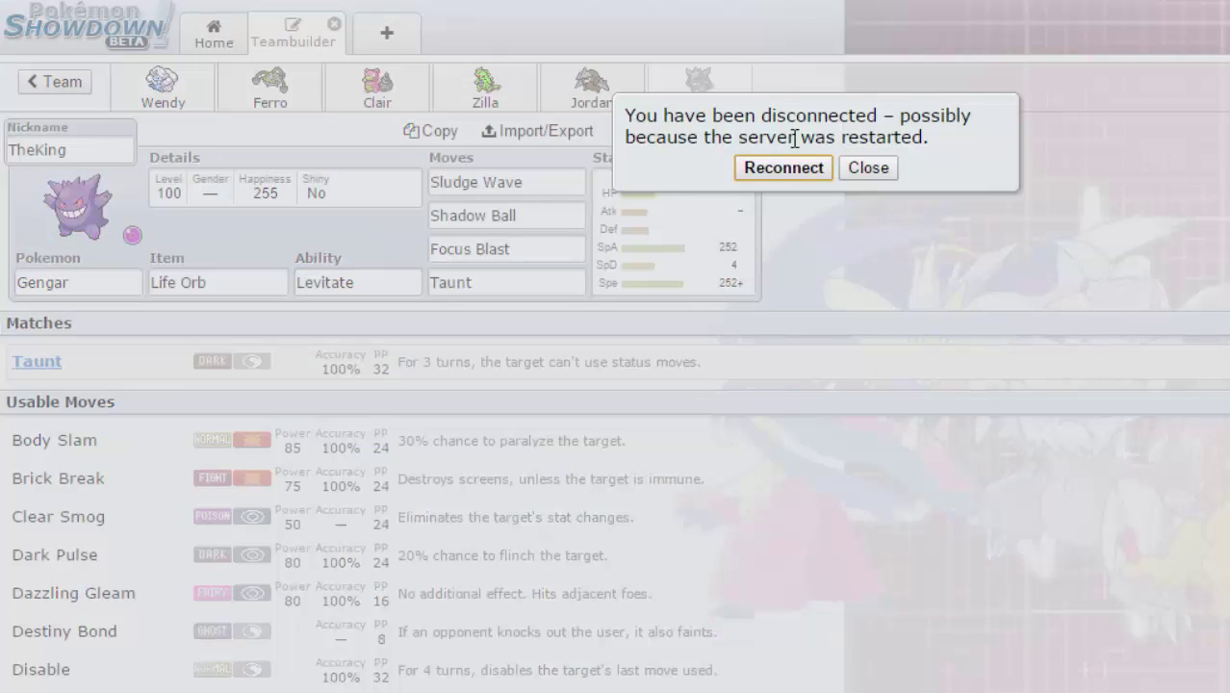
pyautogui.click(877, 171)
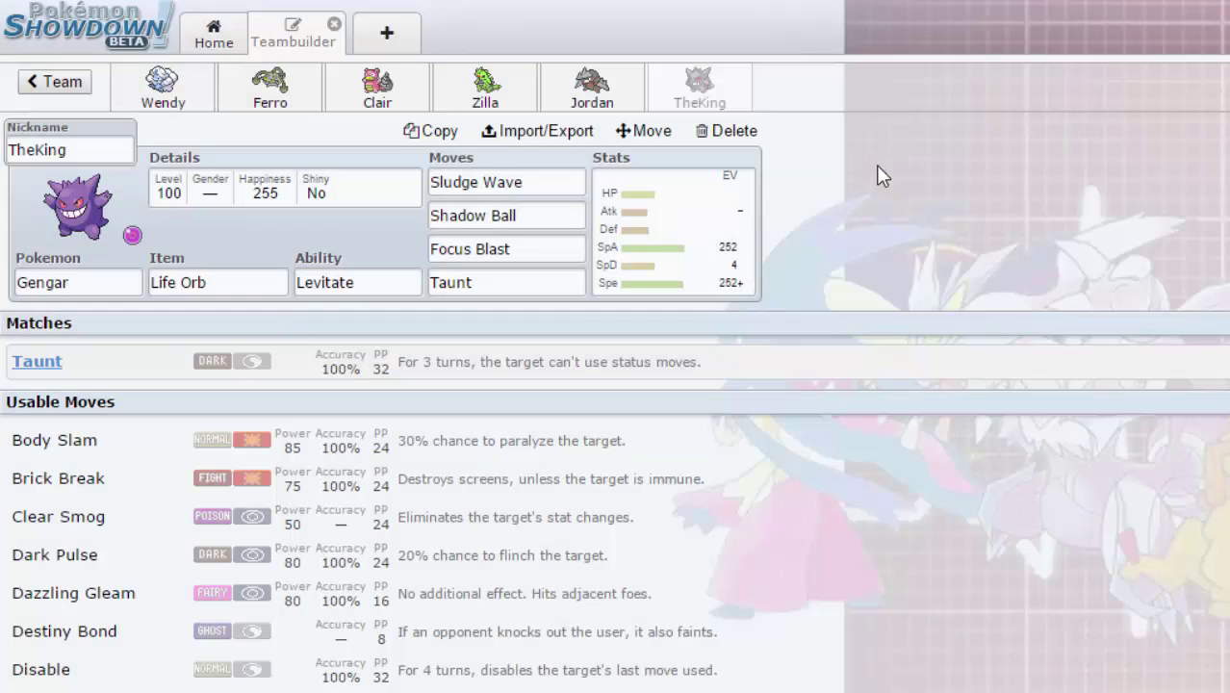
pyautogui.click(267, 85)
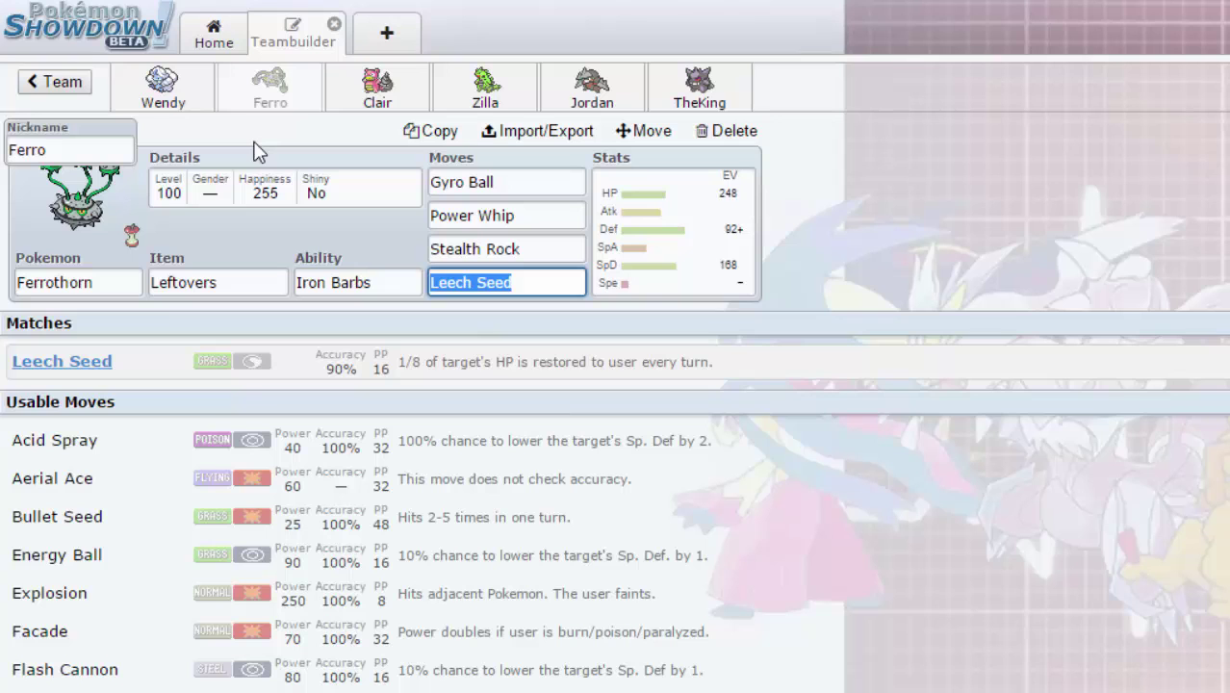
# Review the sets of Altaria-Mega, Slowbro and Ferrothorn, continuing through Tyranitar and Excadrill to Gengar.
pyautogui.click(161, 85)
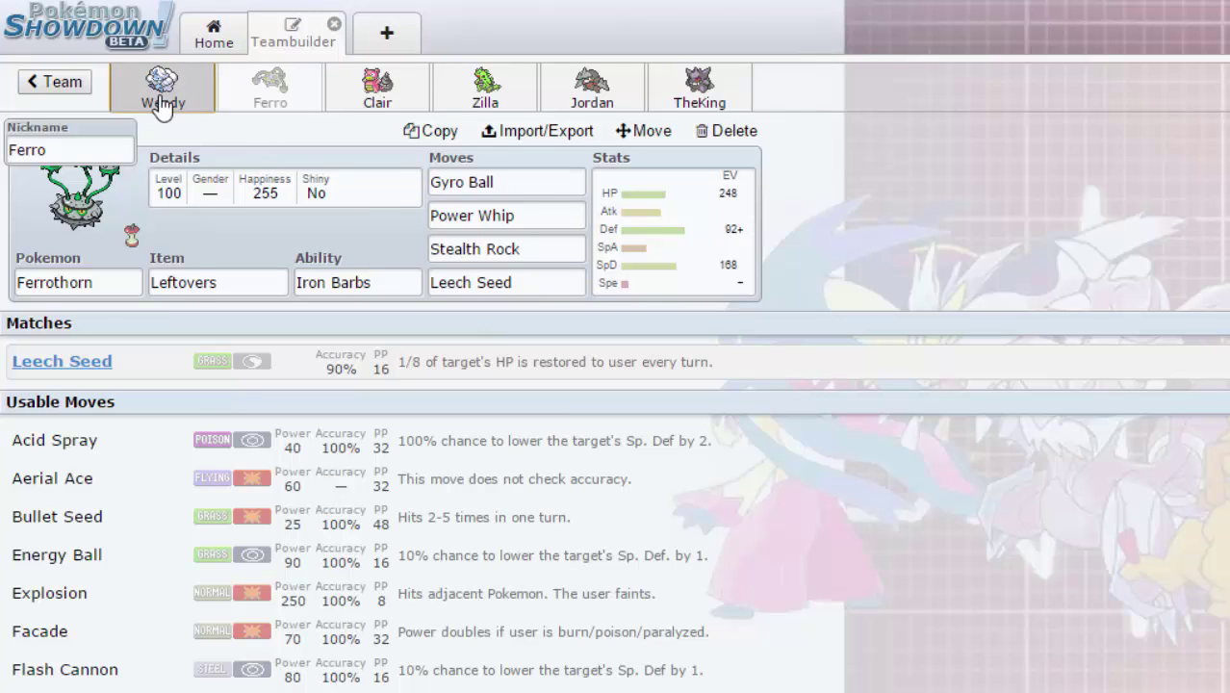
pyautogui.click(389, 94)
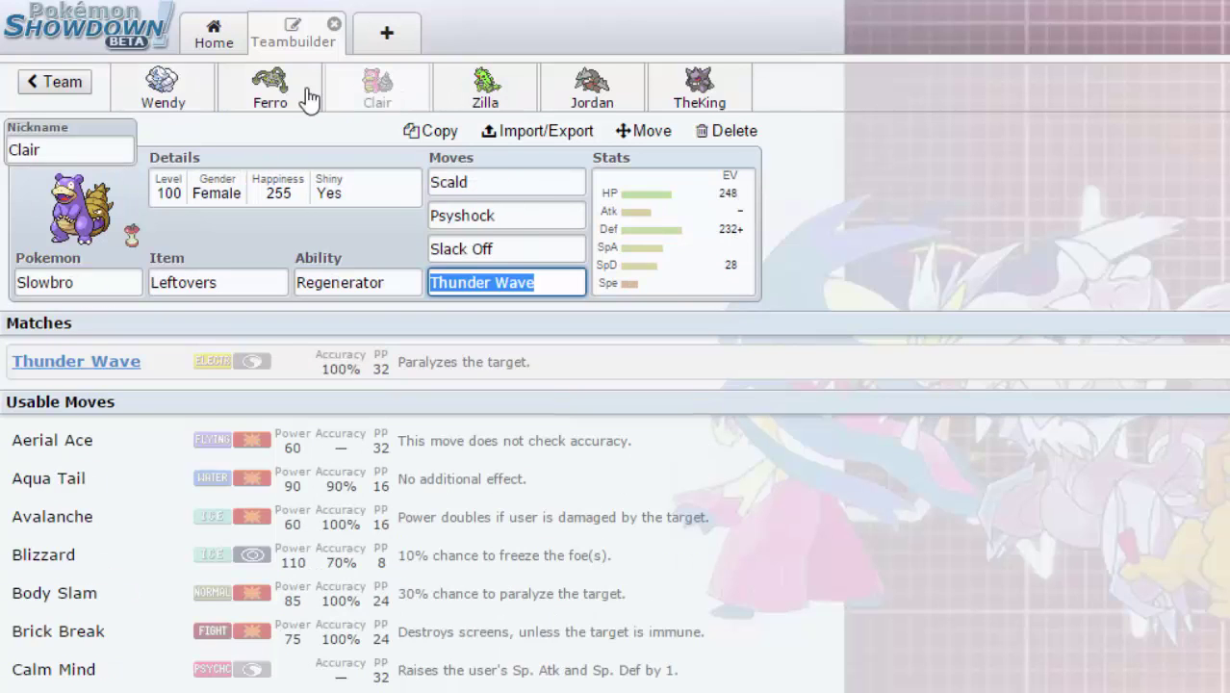
pyautogui.click(272, 101)
pyautogui.click(350, 101)
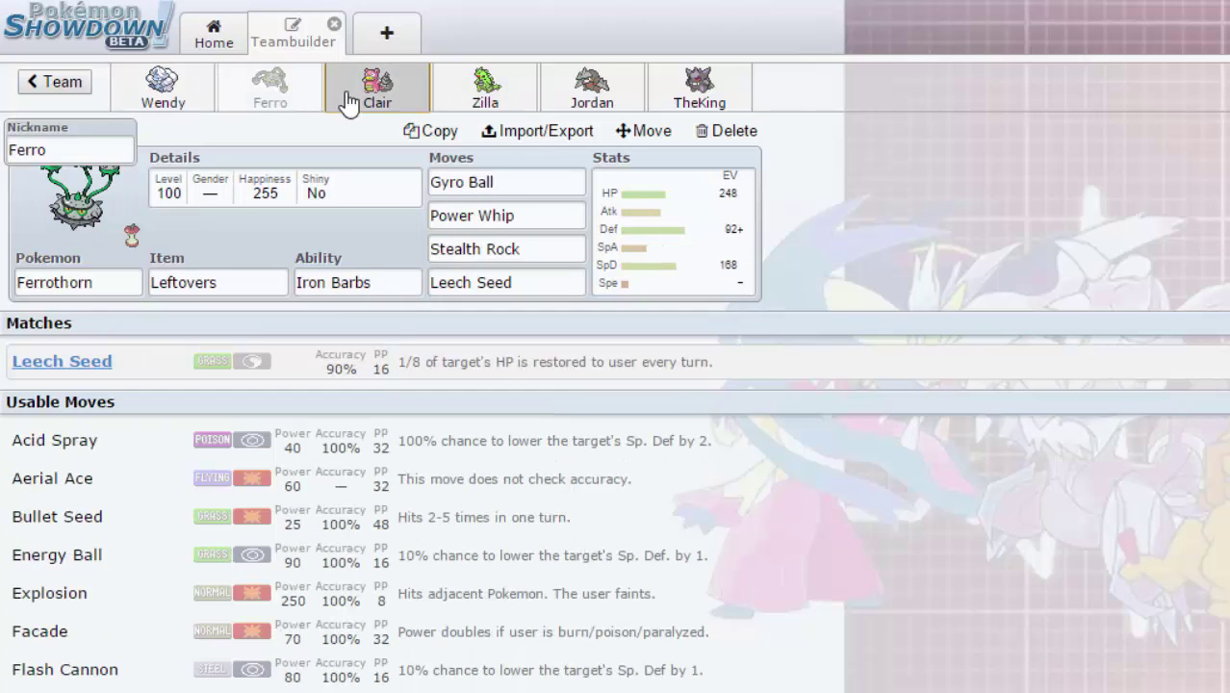
pyautogui.click(505, 95)
pyautogui.click(598, 92)
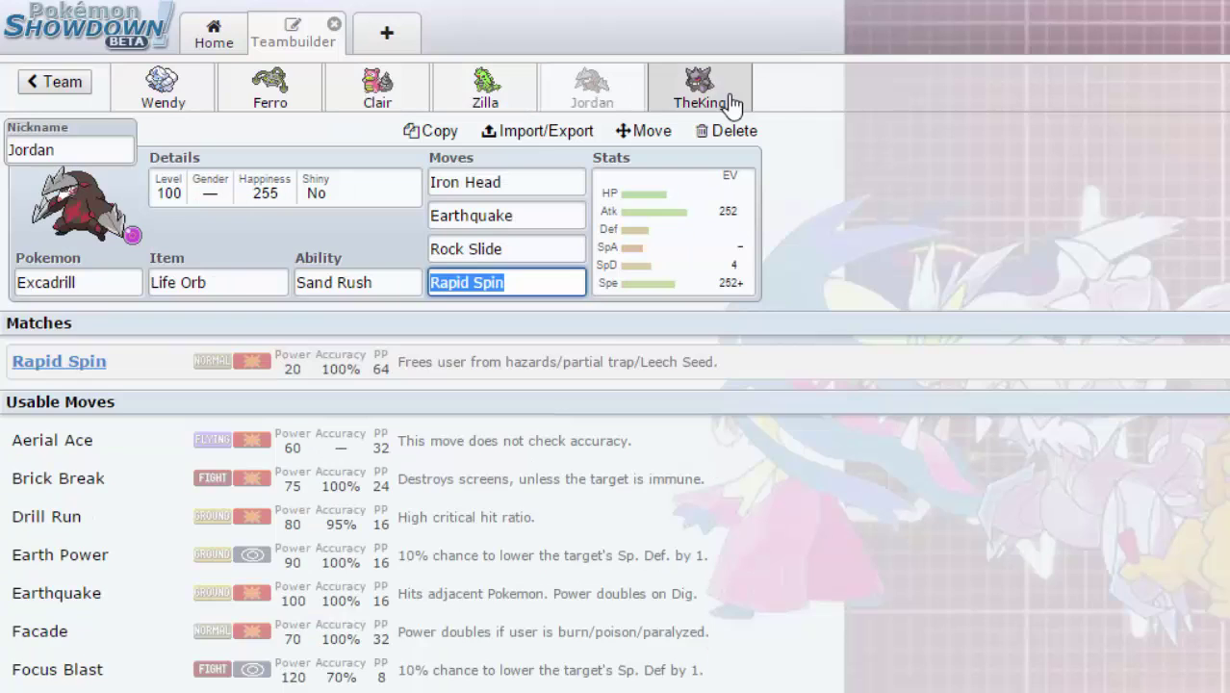
pyautogui.click(731, 103)
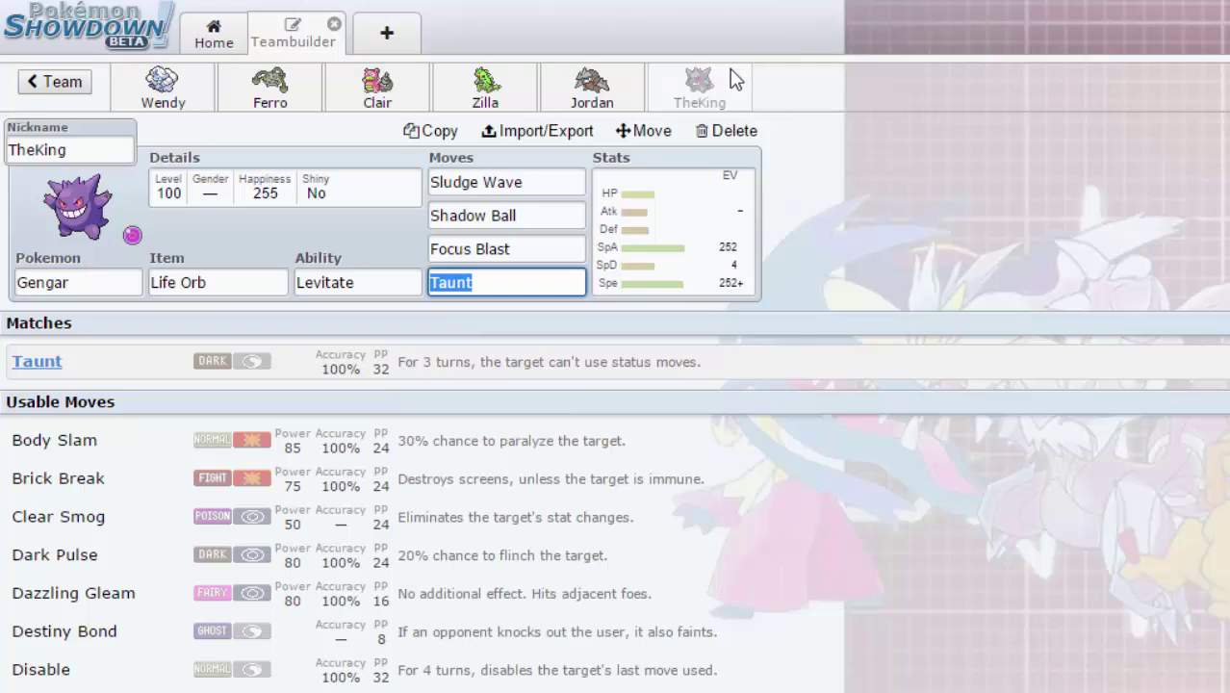
# Compare the moves and EV spreads of Altaria-Mega, Ferrothorn and Slowbro with those of Excadrill and Gengar.
pyautogui.click(152, 102)
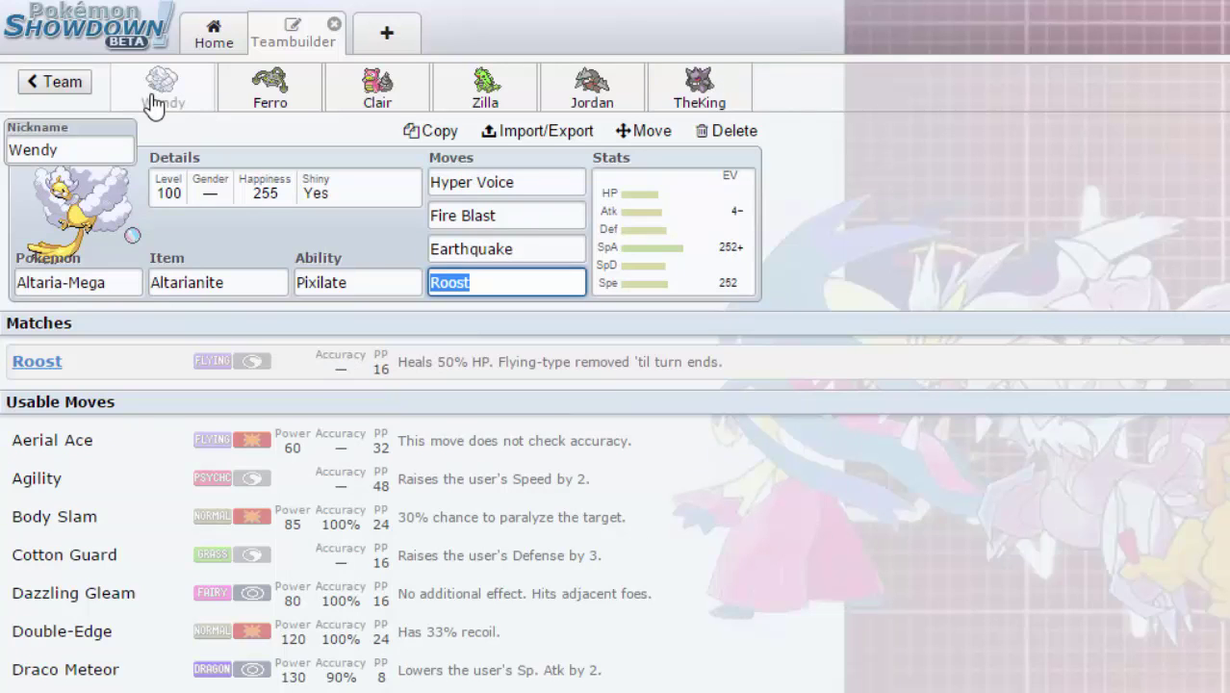
pyautogui.click(235, 112)
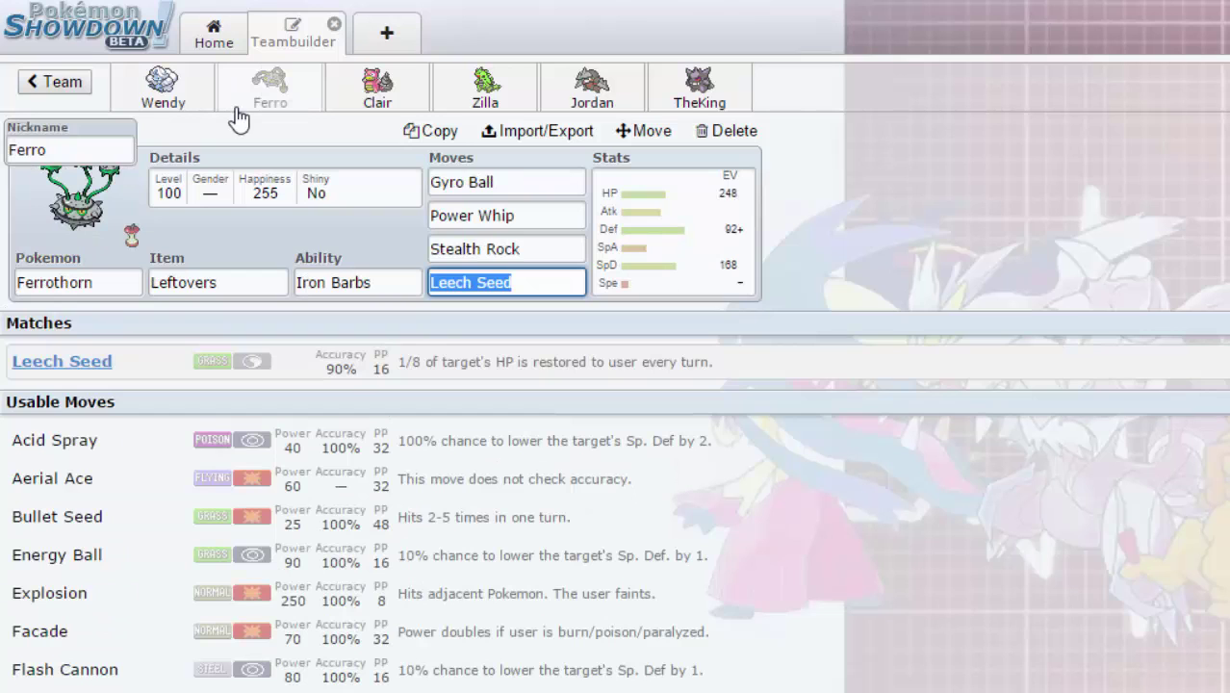
pyautogui.click(332, 106)
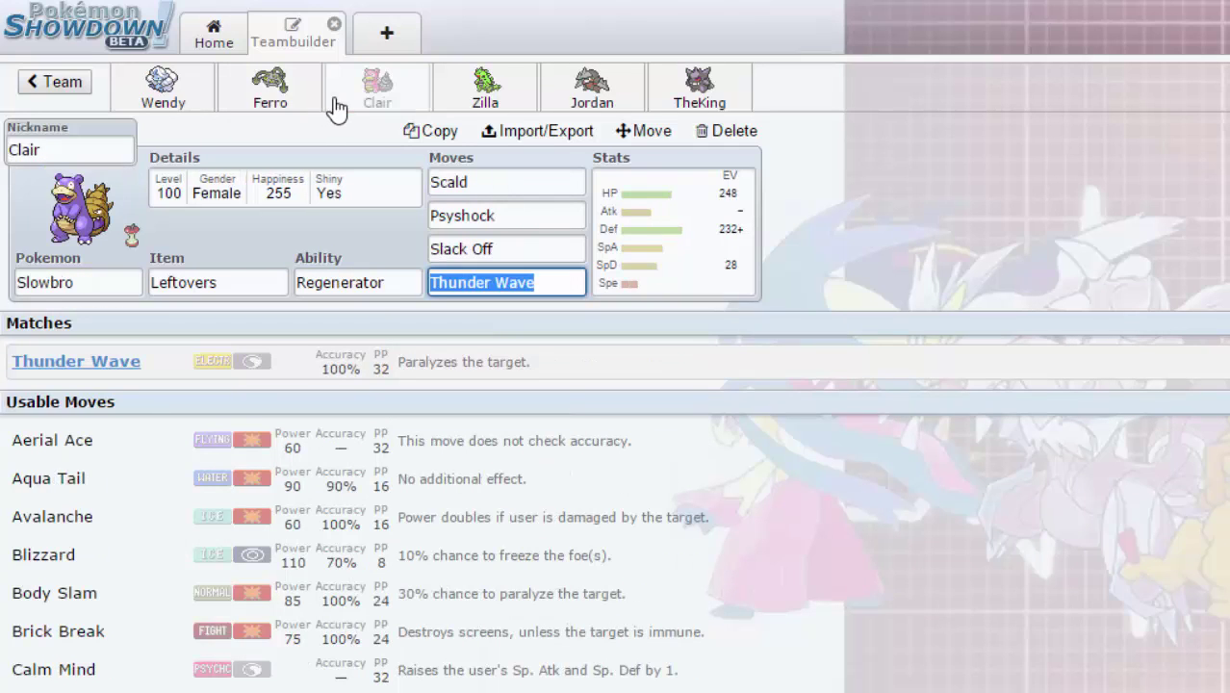
pyautogui.click(622, 88)
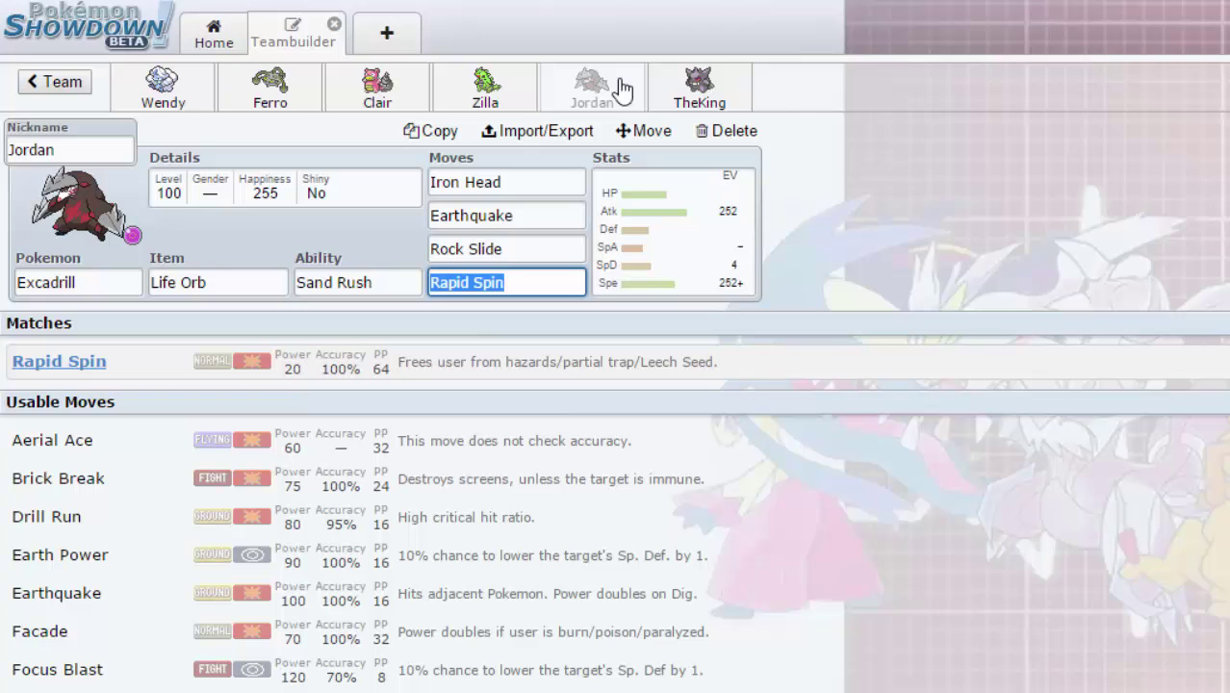
pyautogui.click(718, 88)
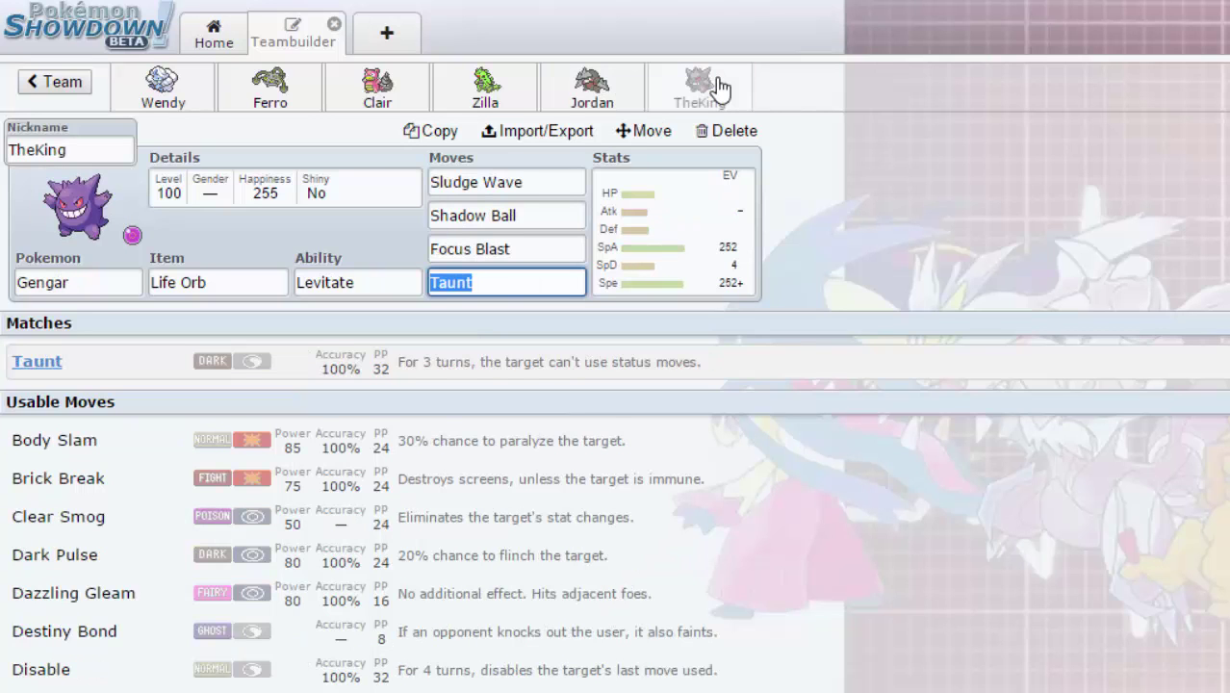
# Revisit the members from Tyranitar back to Altaria-Mega, and examine Slowbro, Tyranitar and Excadrill once more.
pyautogui.click(483, 87)
pyautogui.click(377, 86)
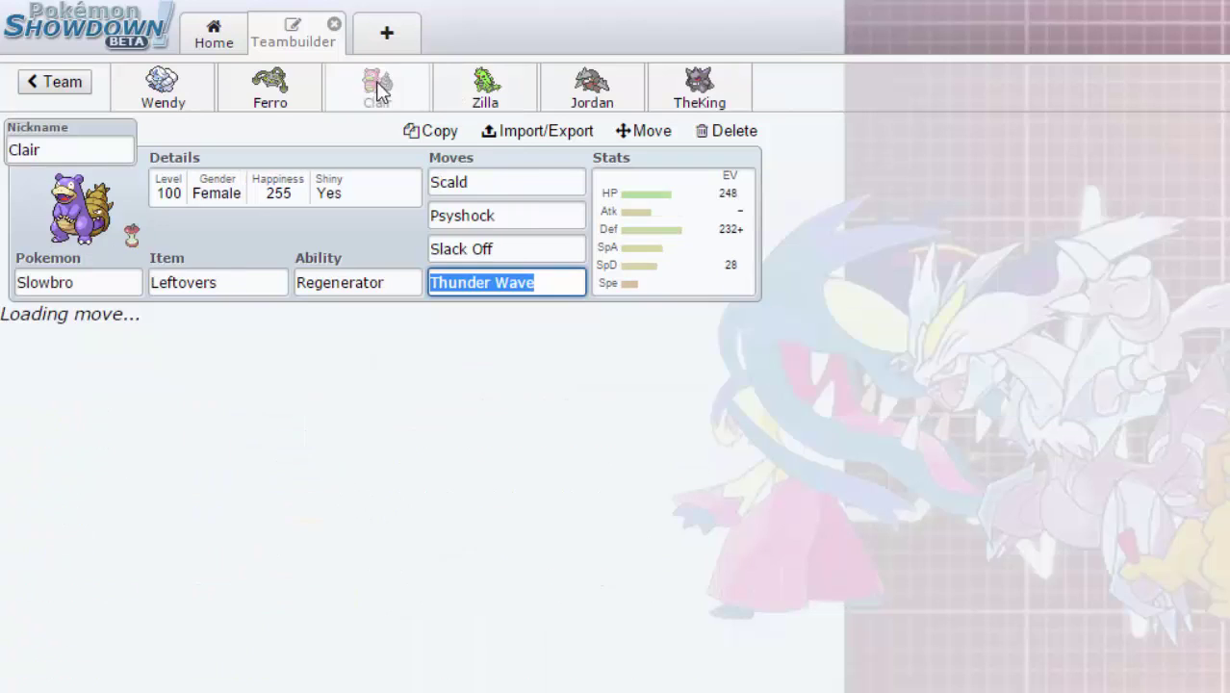
pyautogui.click(268, 88)
pyautogui.click(163, 87)
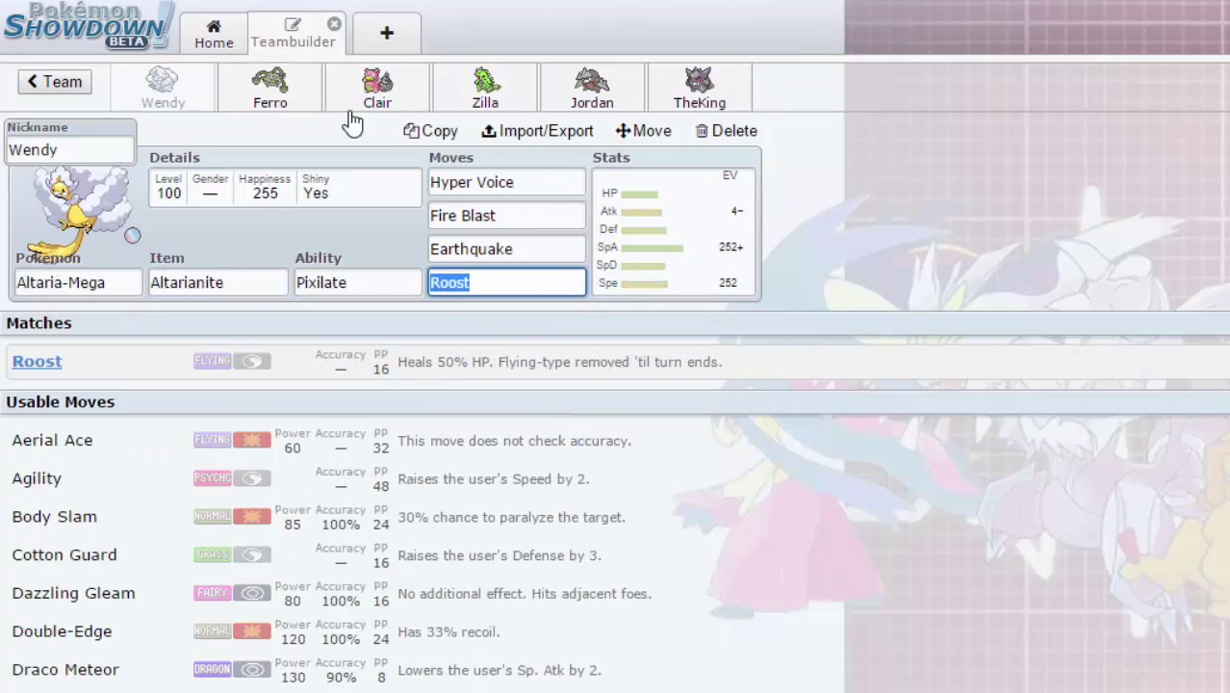
pyautogui.click(375, 85)
pyautogui.click(462, 85)
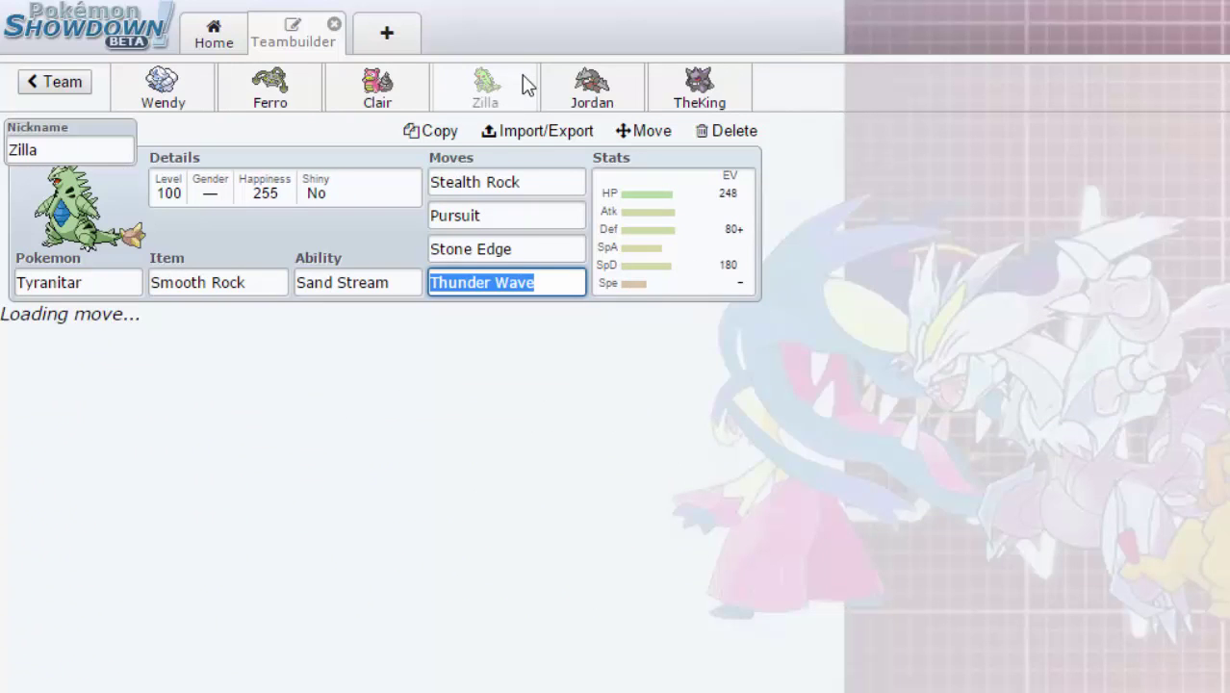
pyautogui.click(582, 84)
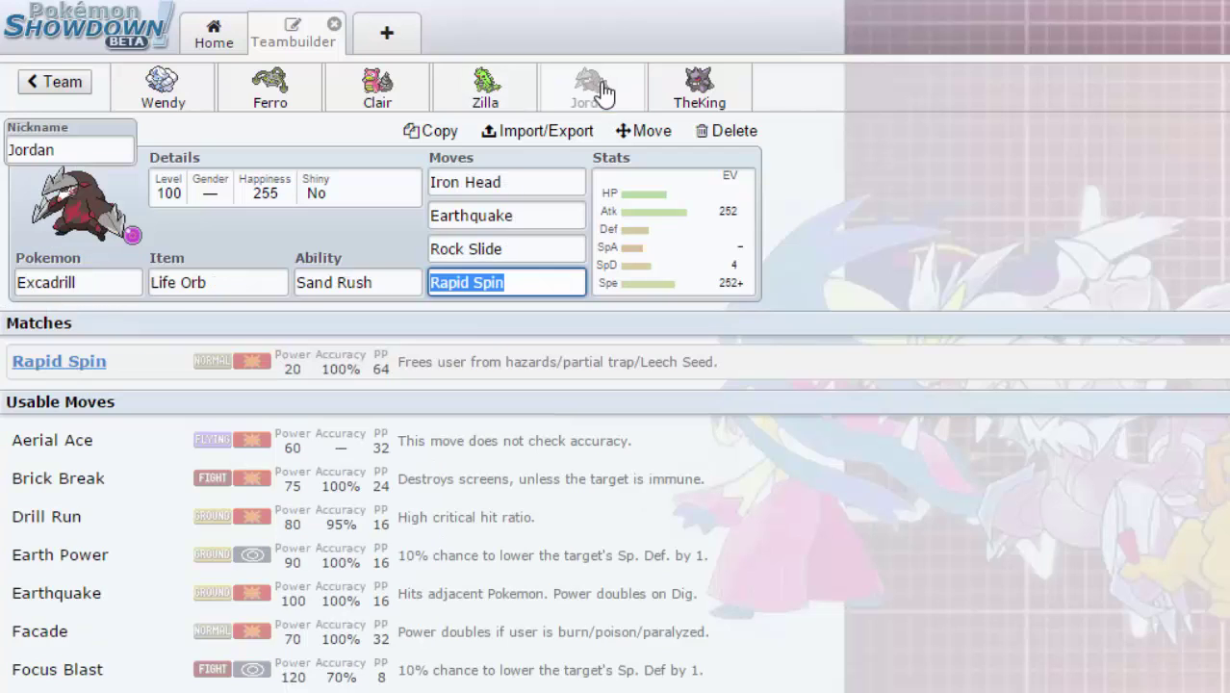
# Go back through Tyranitar, Slowbro and Ferrothorn to Altaria-Mega's set and open its list of OU species.
pyautogui.click(490, 91)
pyautogui.click(380, 94)
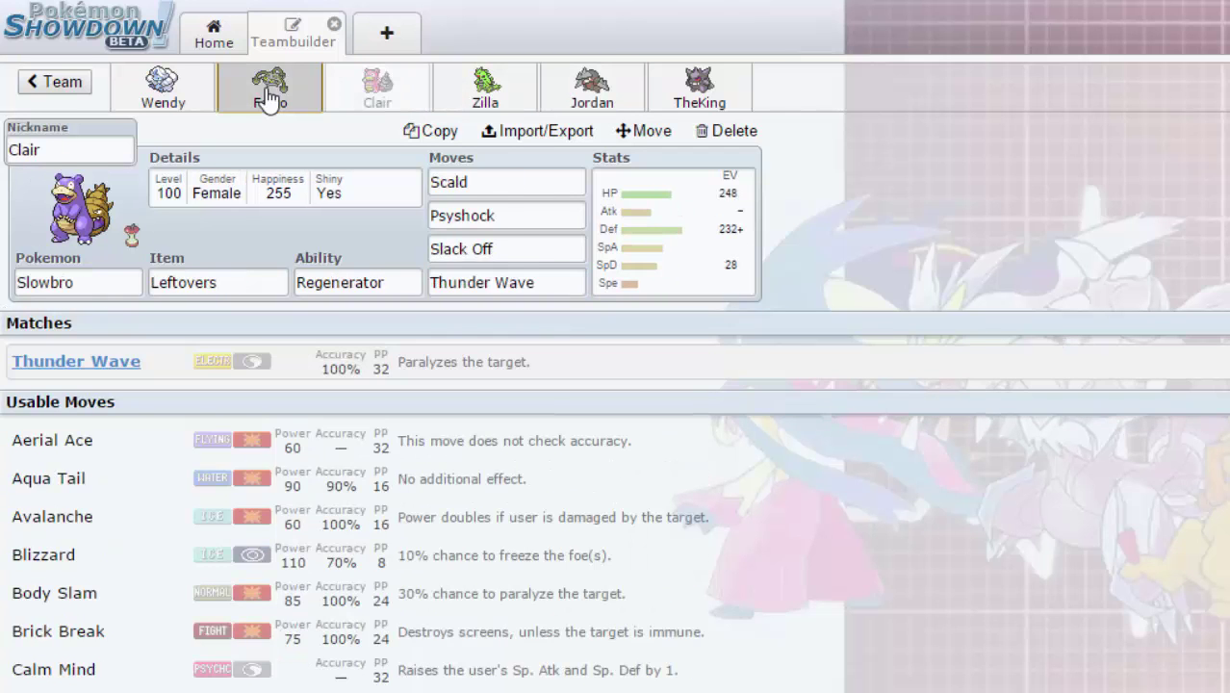
pyautogui.click(268, 97)
pyautogui.click(172, 93)
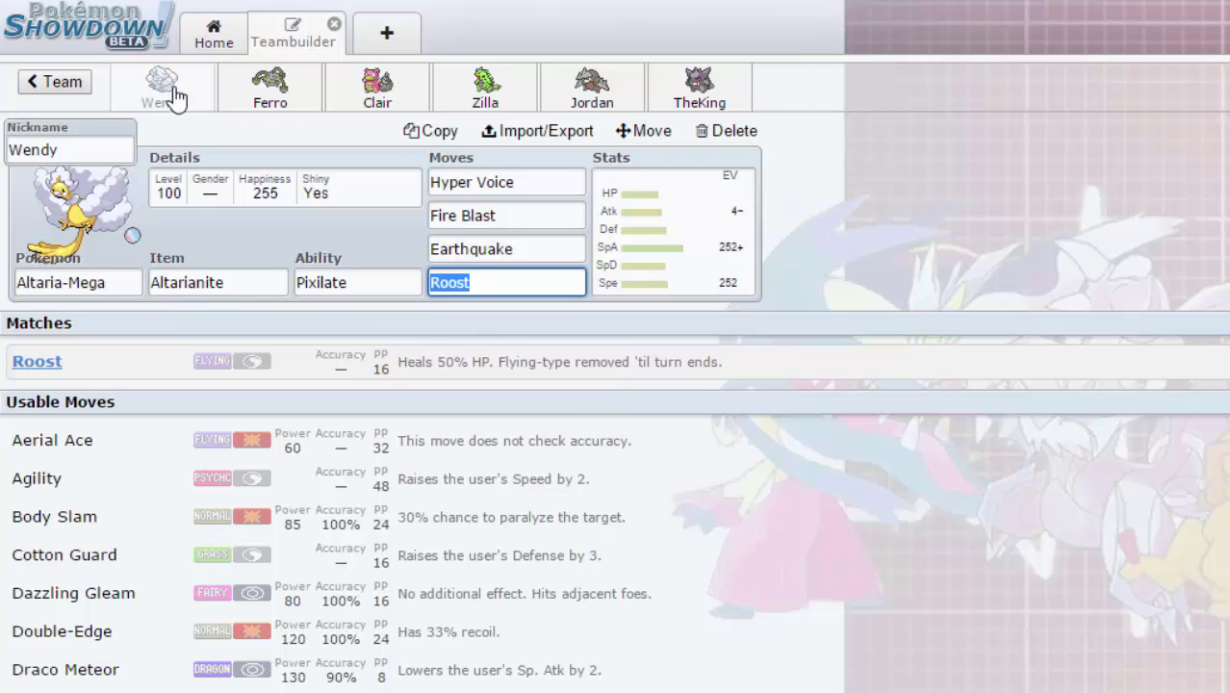
pyautogui.click(268, 92)
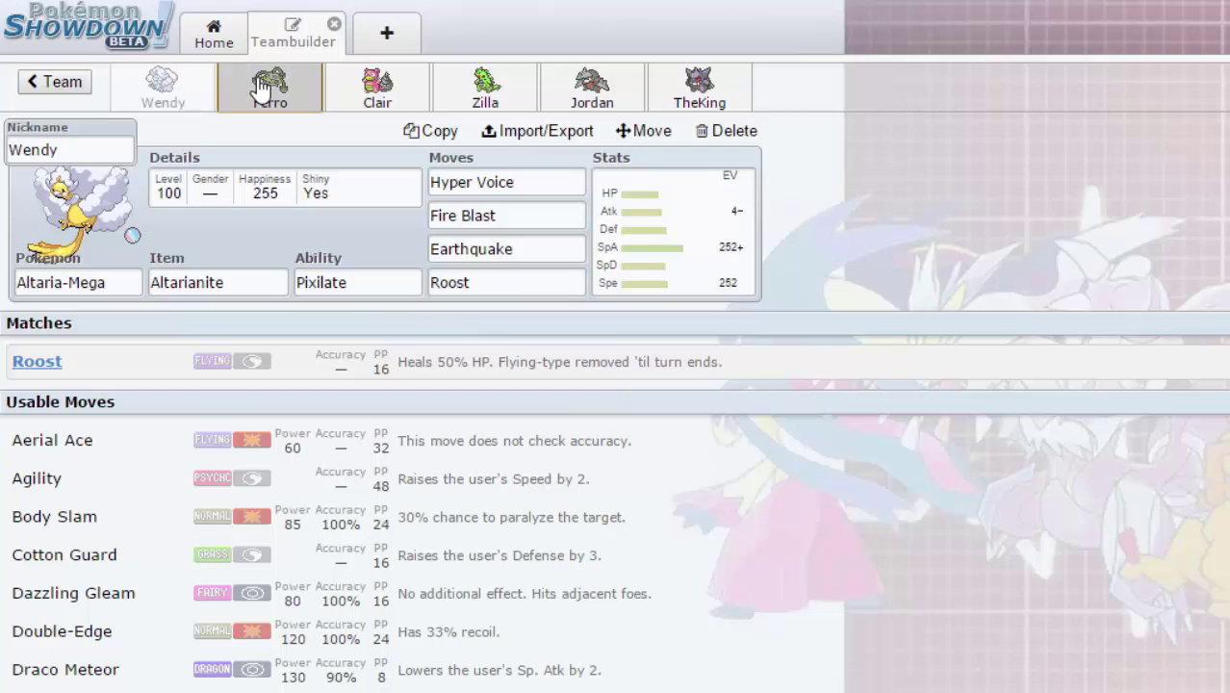
pyautogui.click(134, 100)
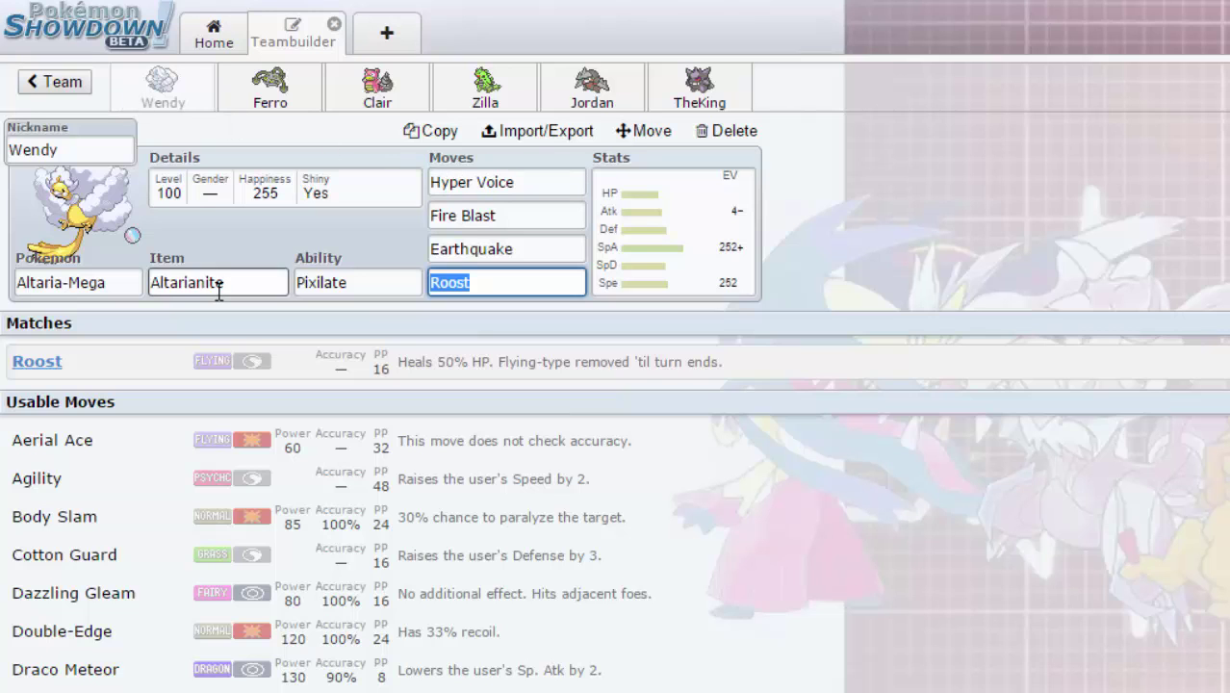
pyautogui.click(118, 289)
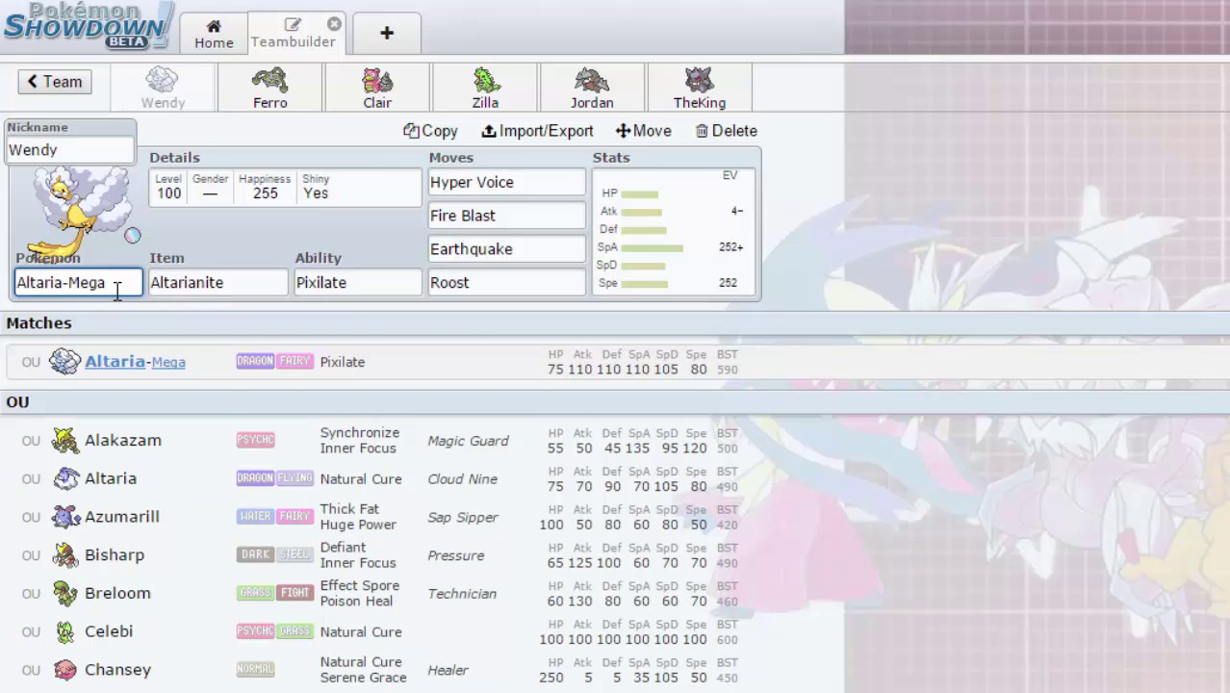